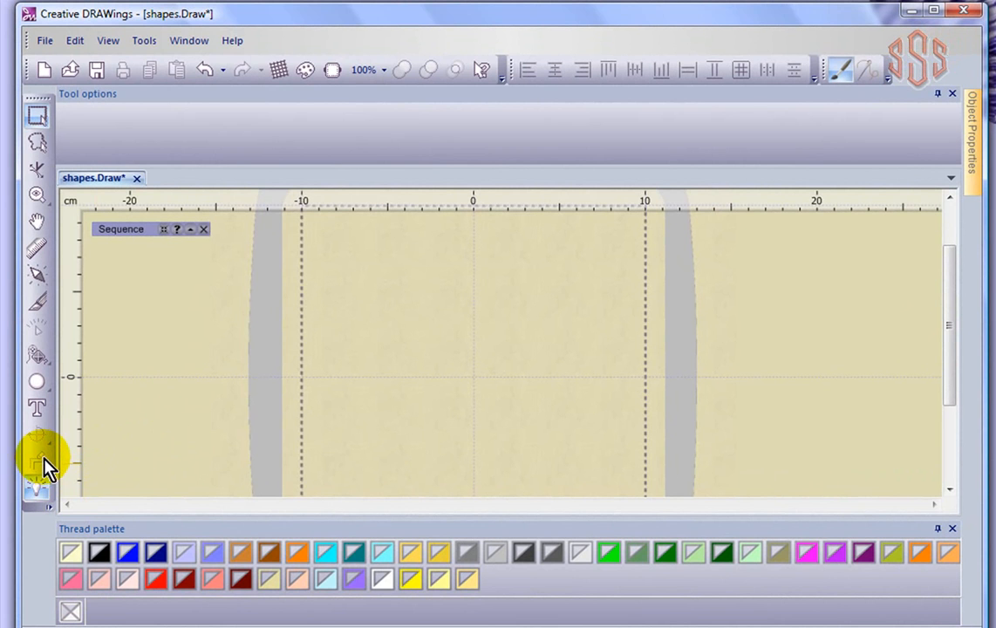
- Draw a large ellipse as a head and two overlapping smaller ellipses as ears, the left ear about 49 × 56 mm
left_click(37, 384)
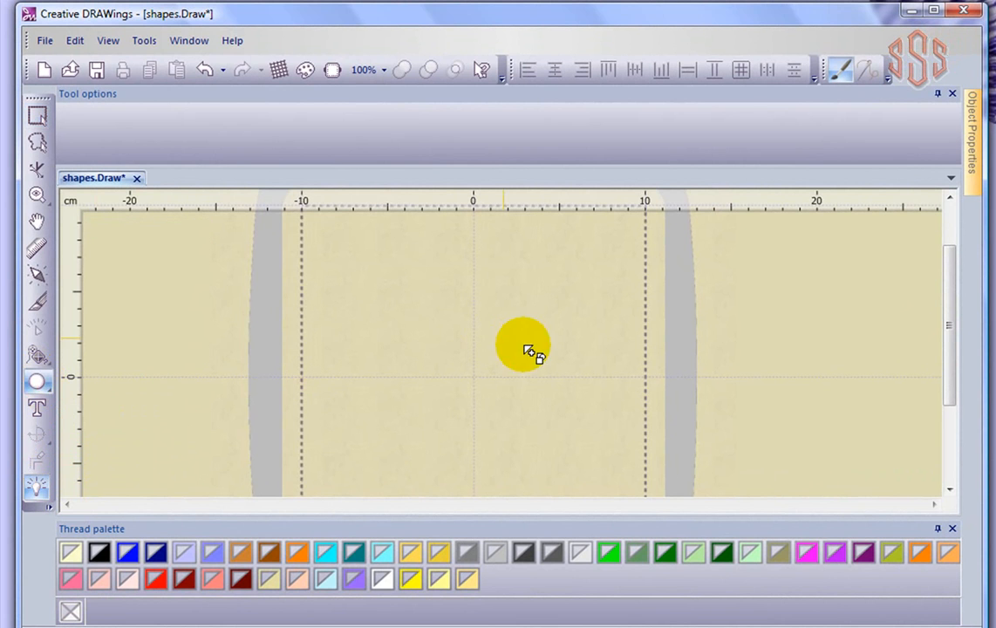
mouse_move(427, 340)
left_mouse_down()
mouse_move(545, 434)
mouse_move(569, 469)
left_mouse_up()
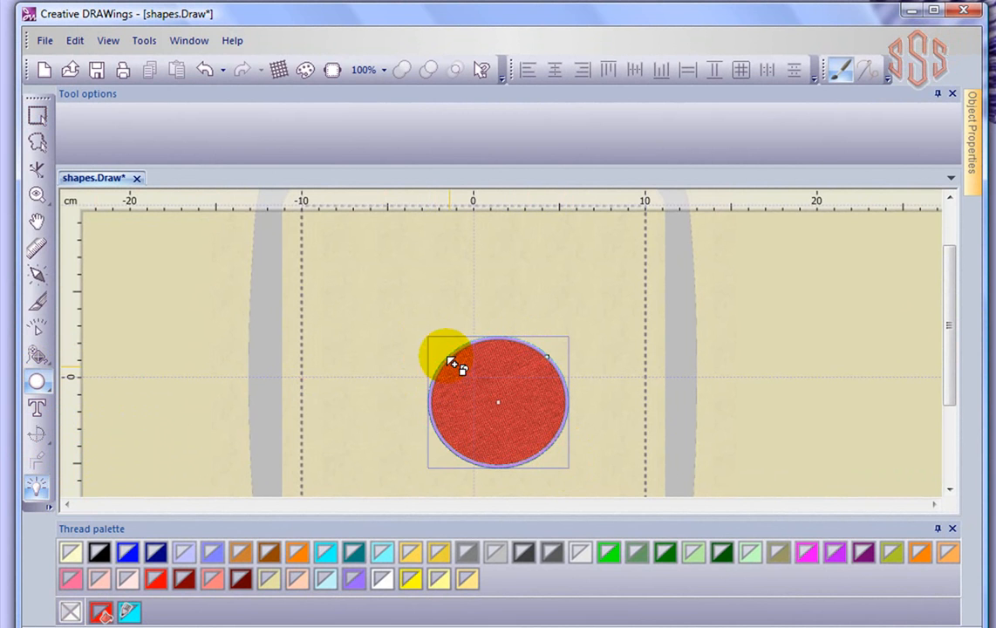
left_click_drag(402, 285, 483, 378)
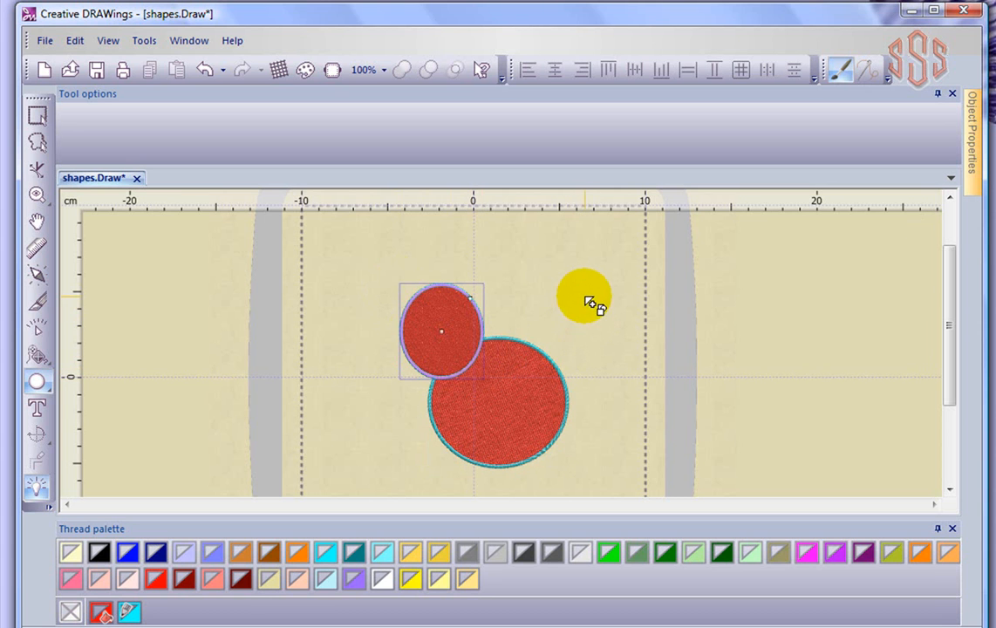
left_click_drag(545, 340, 601, 394)
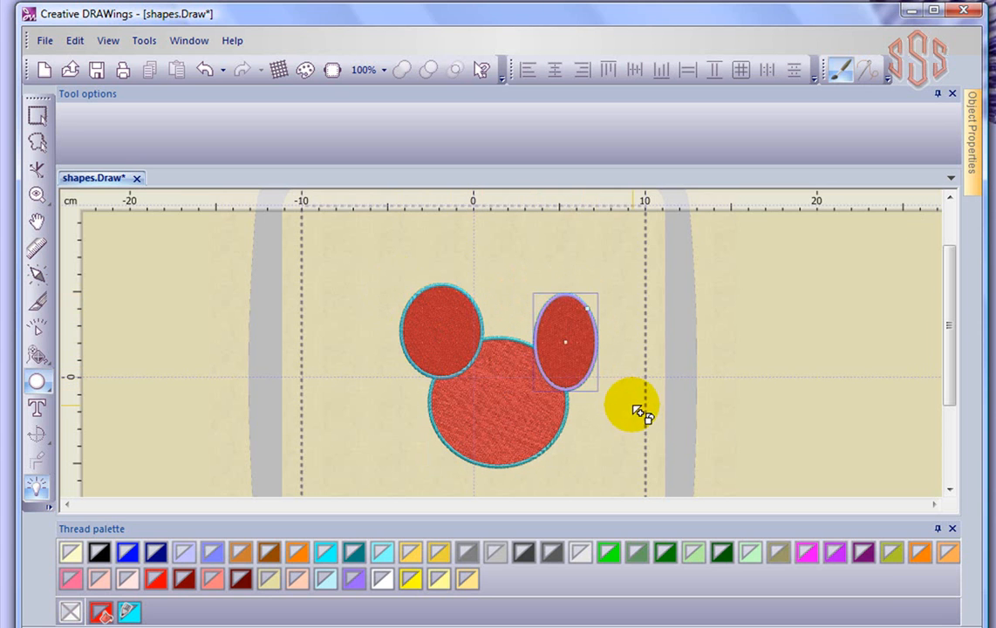
left_click(37, 111)
left_click(331, 247)
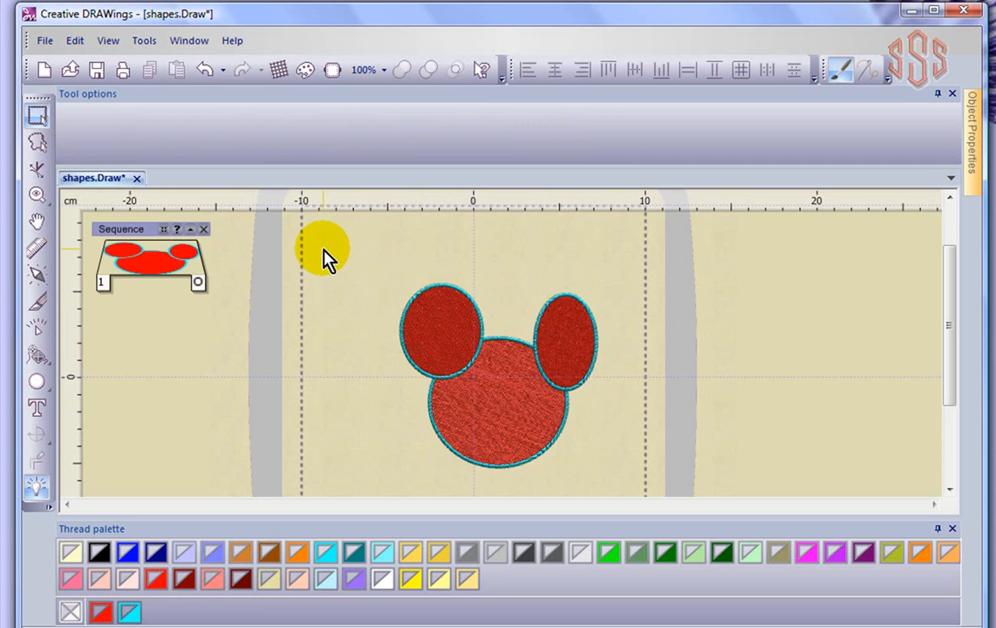
- Add an autoborder of type Running to the inside of the left ear at a distance of 4 mm
left_click(433, 314)
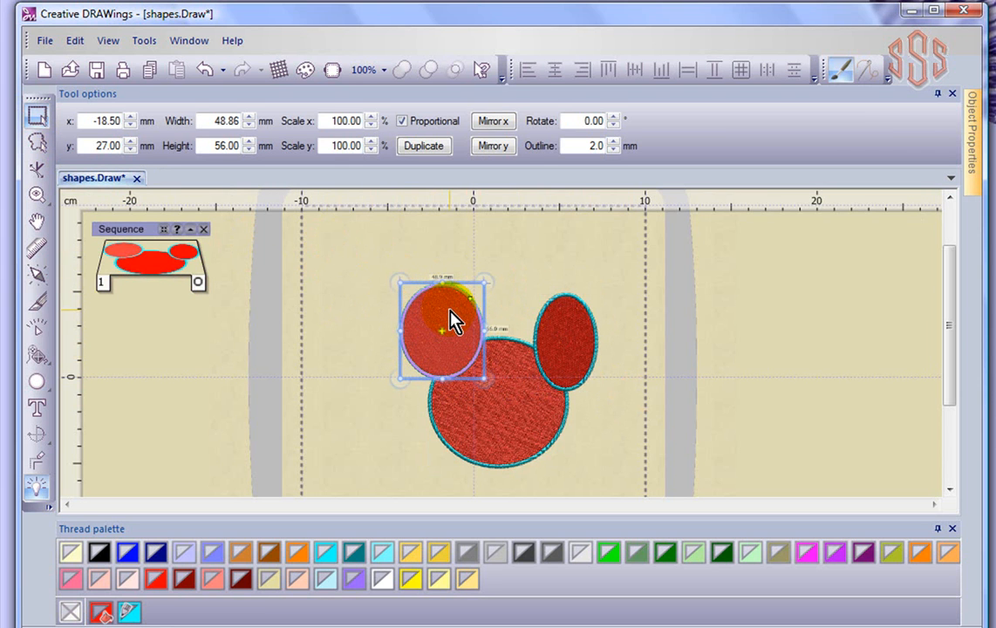
left_click(38, 466)
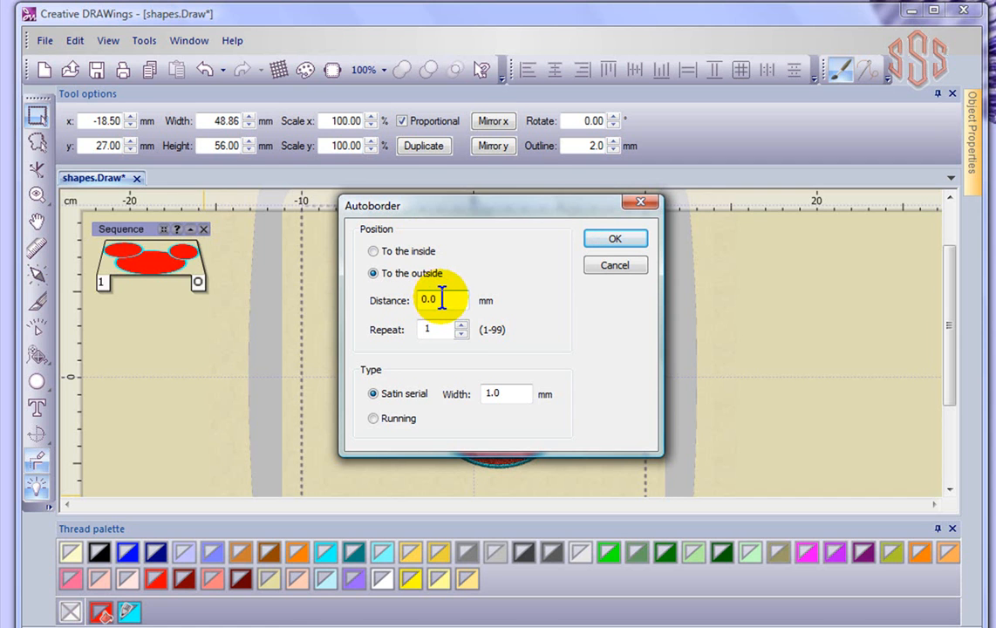
left_click_drag(442, 298, 425, 299)
type("4")
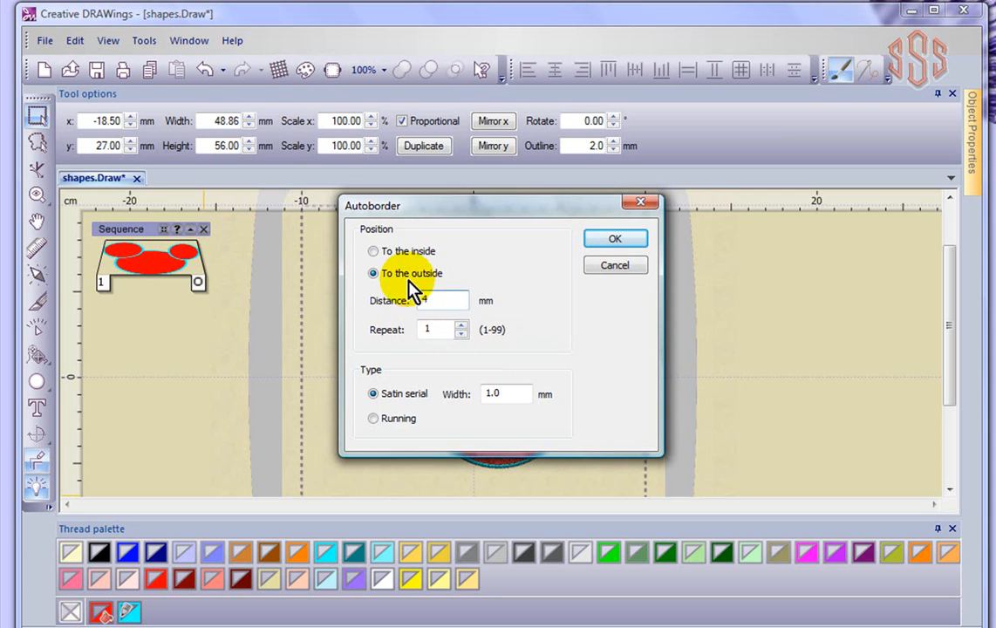
left_click(373, 252)
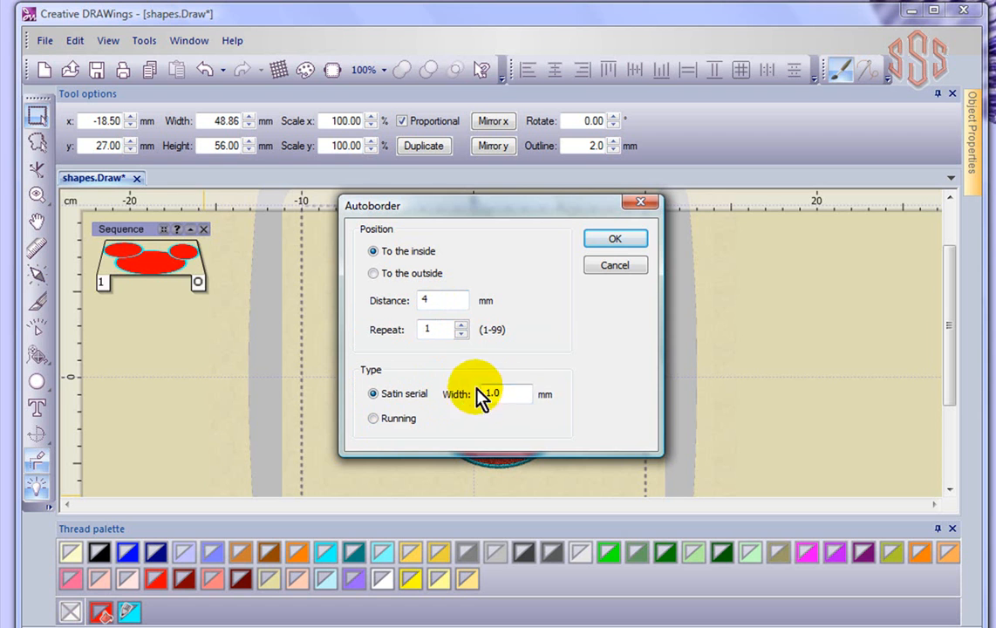
left_click(374, 420)
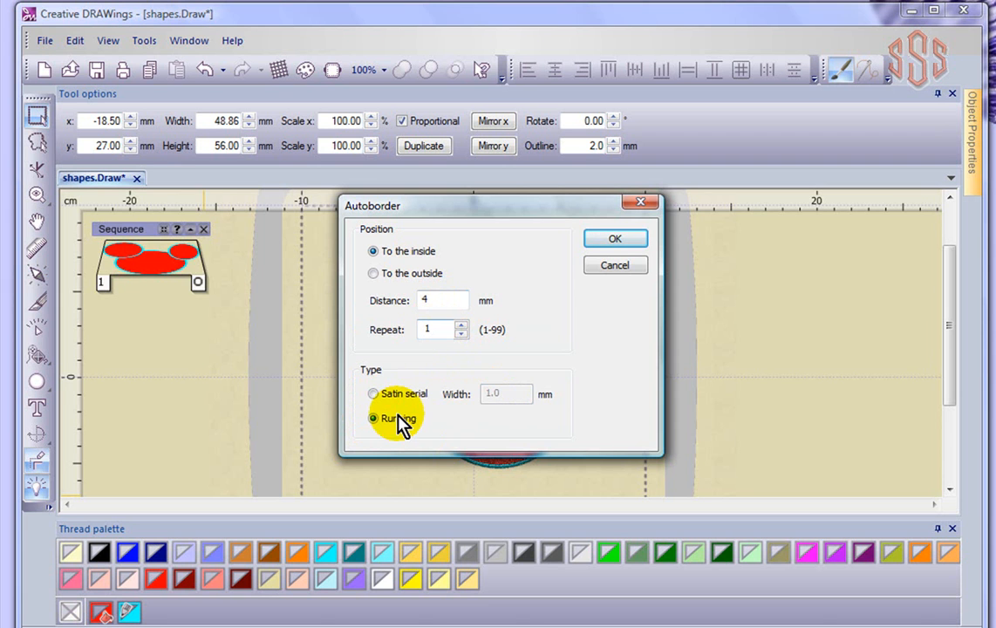
left_click(429, 300)
key("BackSpace")
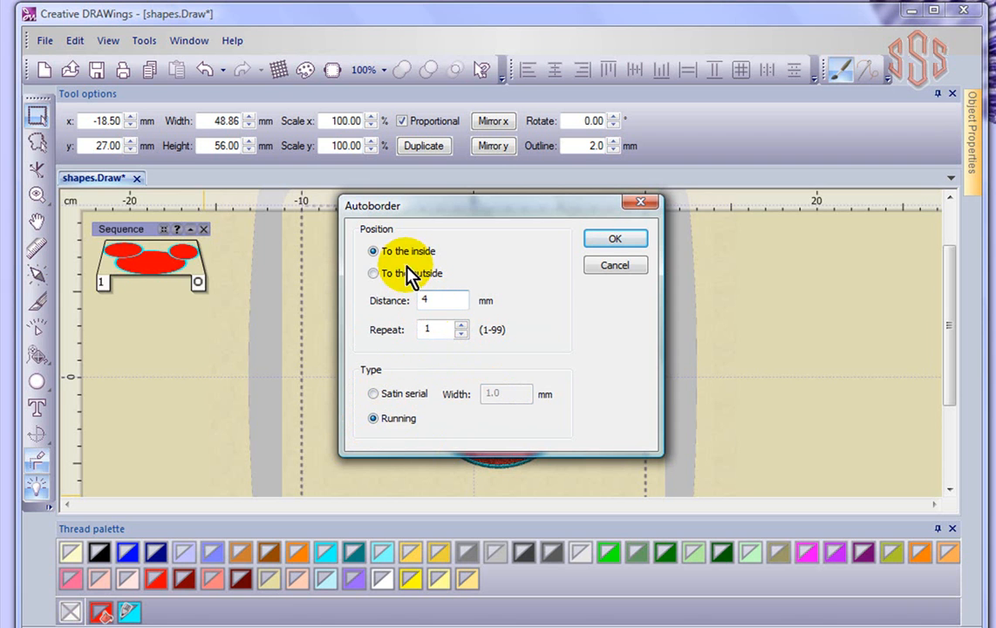
left_click(625, 238)
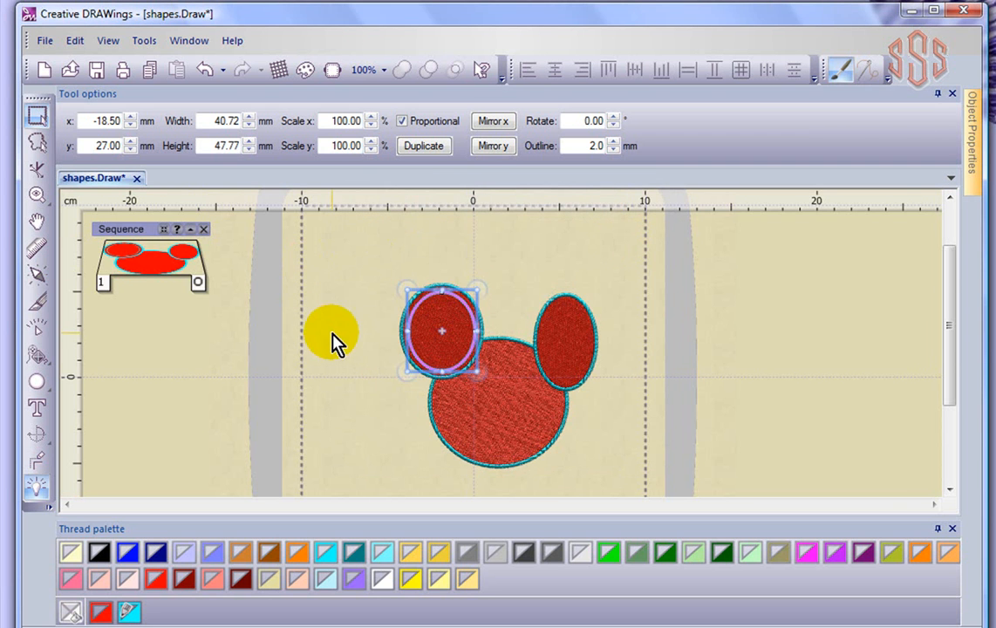
left_click(366, 340)
scroll(404, 336, "up", 2)
scroll(403, 329, "up", 1)
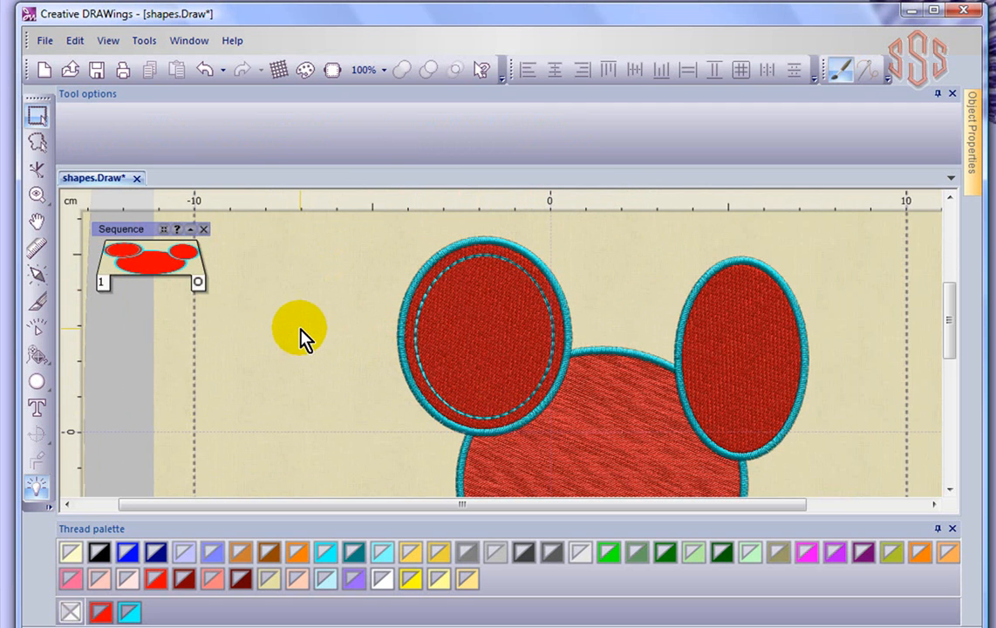
scroll(303, 303, "down", 3)
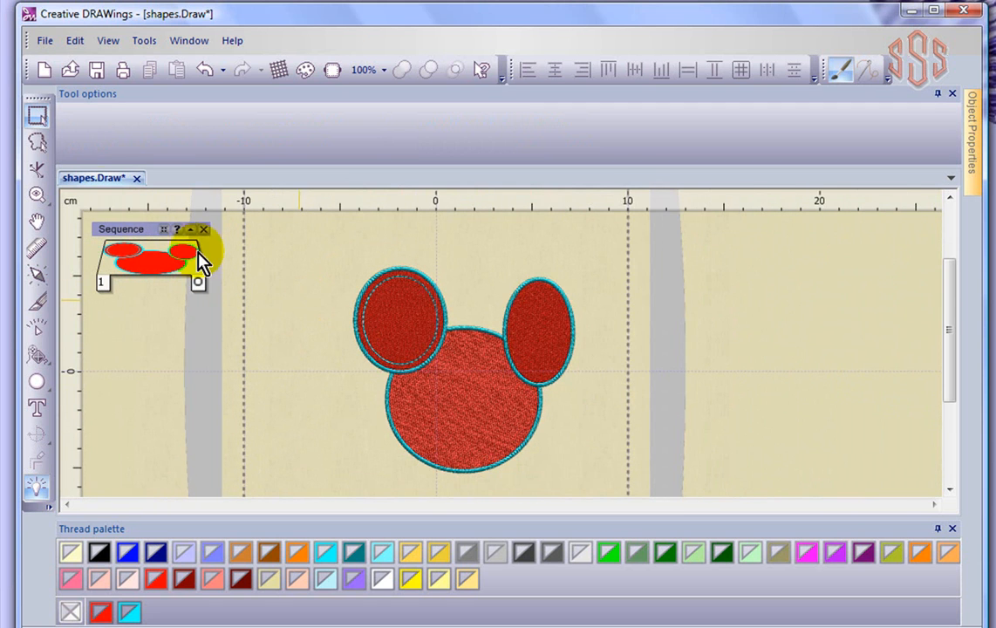
- Select the head, both ears and the left ear's inner border together
left_click(37, 115)
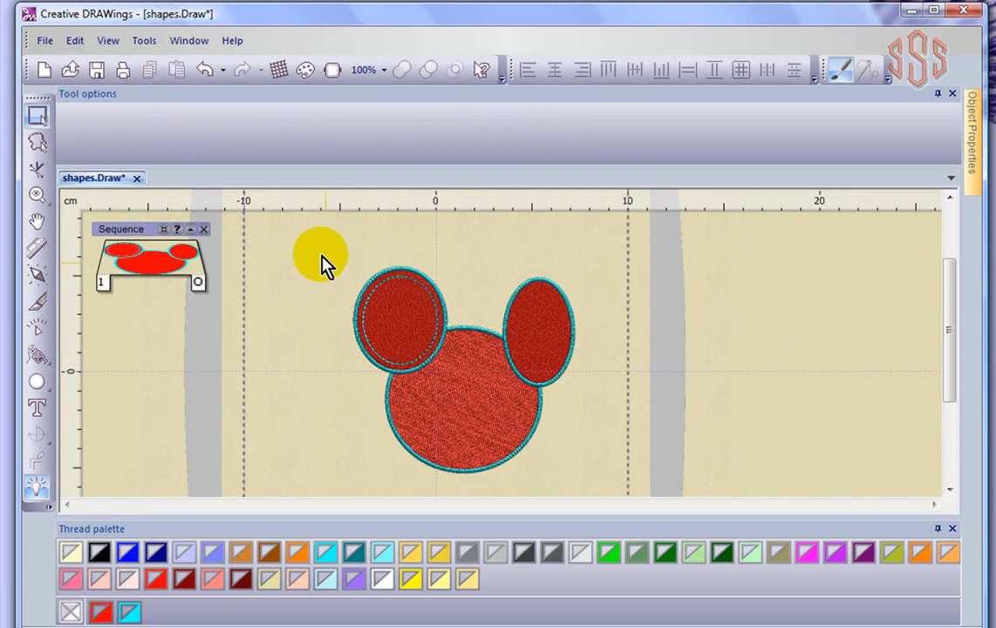
left_click_drag(300, 211, 597, 470)
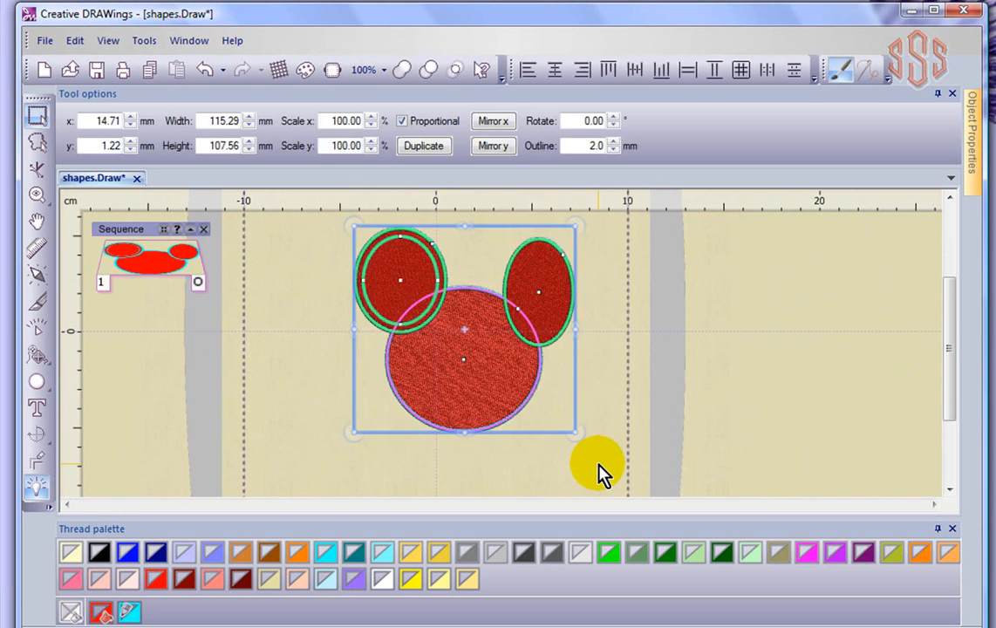
left_click(467, 410)
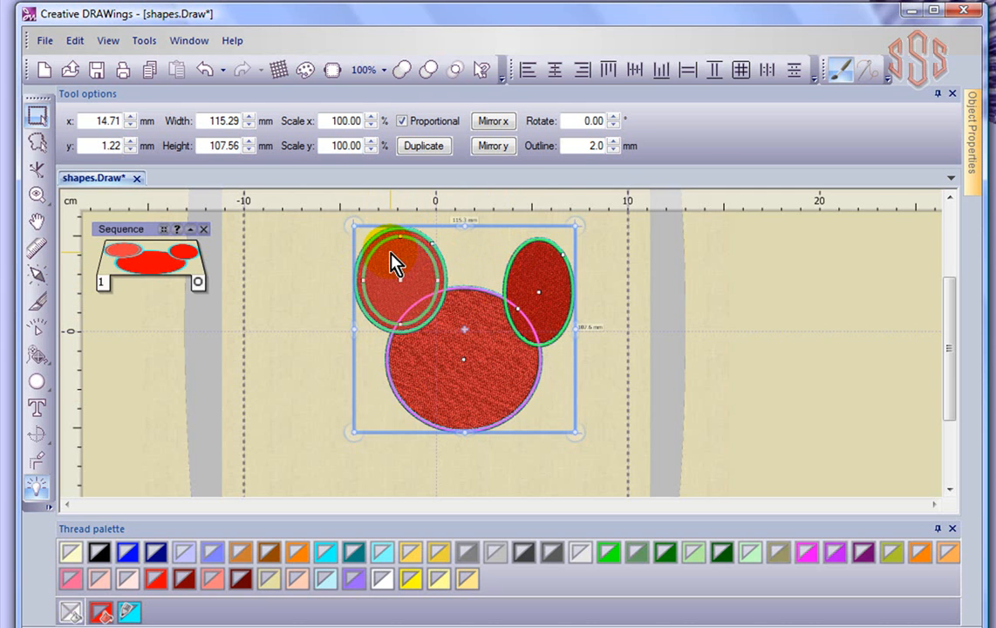
- Try a single satin serial autoborder 3 mm outside the selected shapes and undo it
left_click(37, 462)
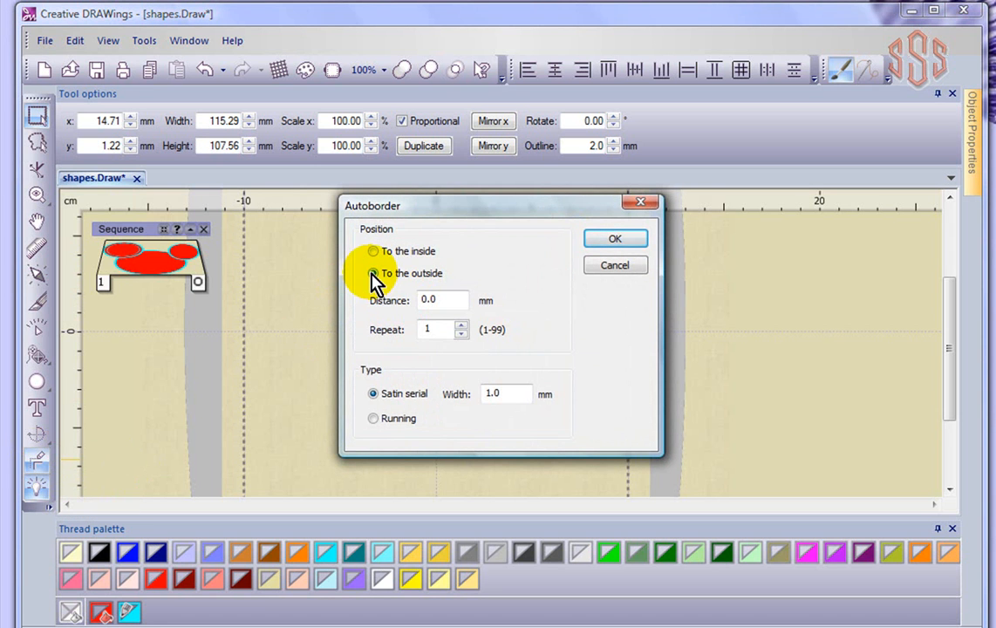
left_click_drag(451, 298, 397, 313)
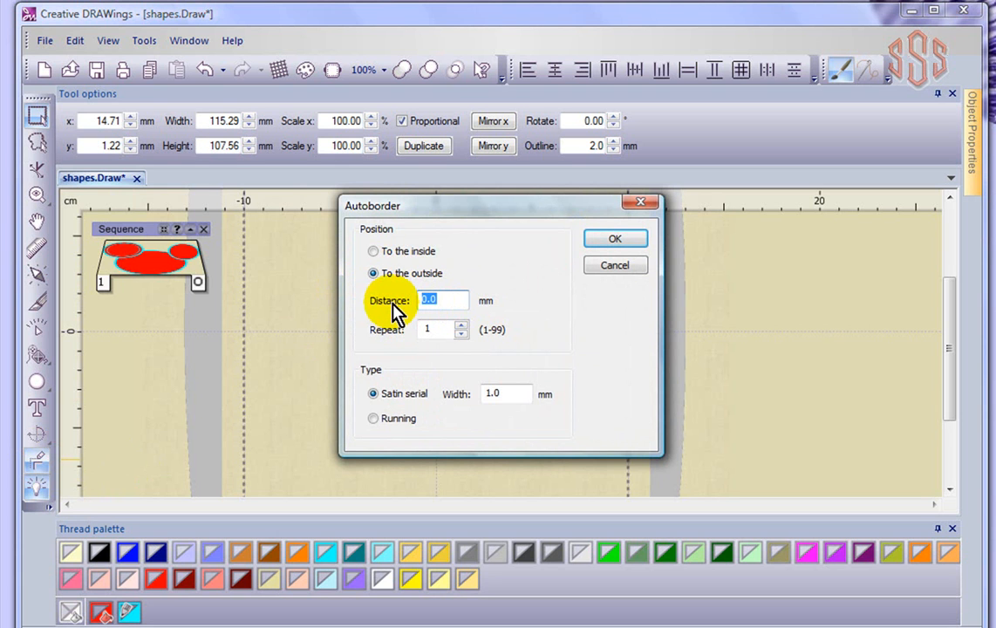
type("3")
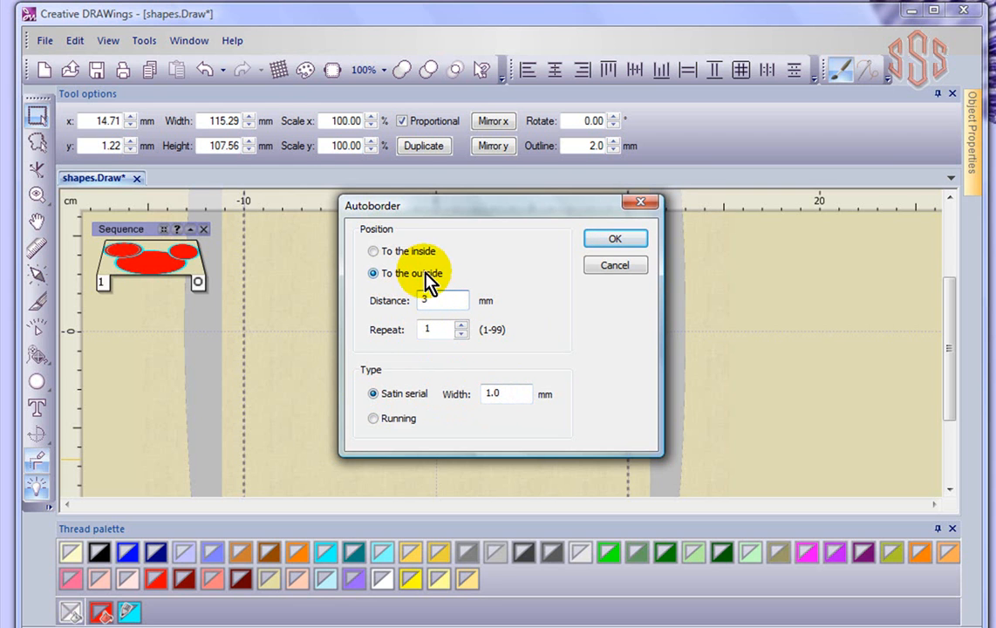
left_click(614, 239)
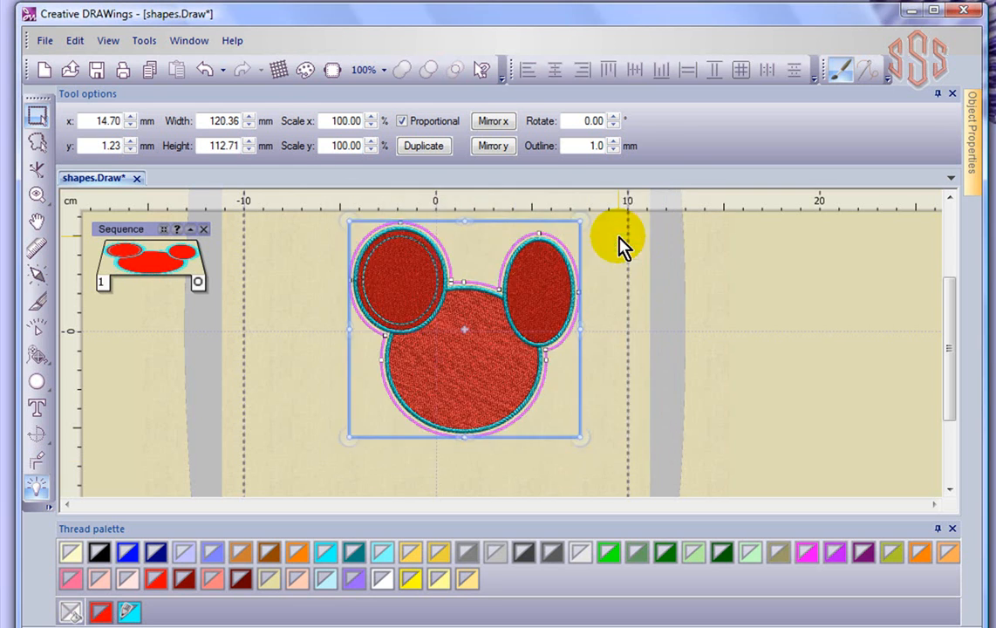
left_click(349, 331)
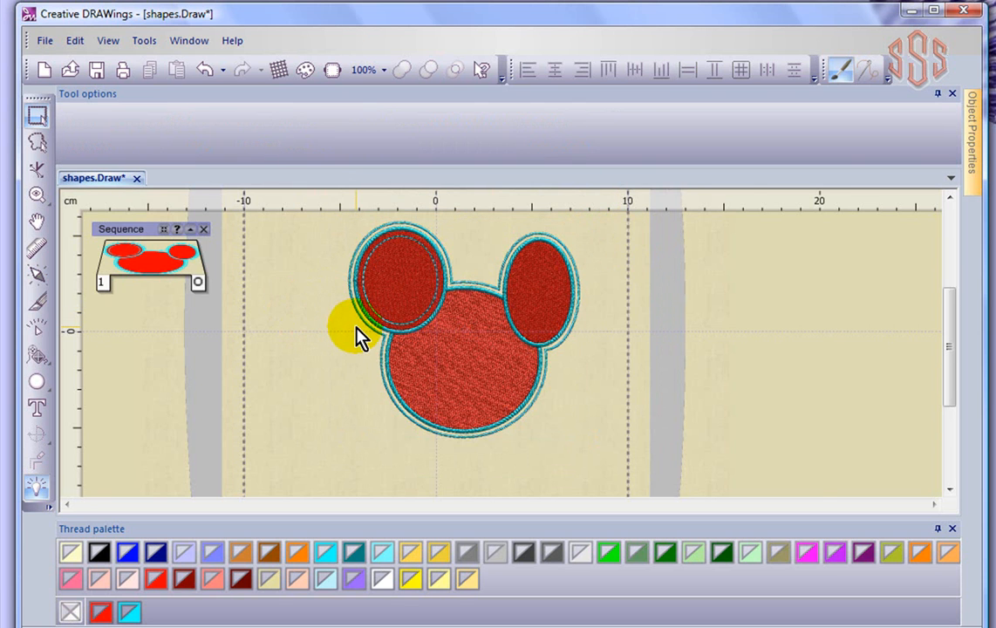
scroll(357, 336, "up", 2)
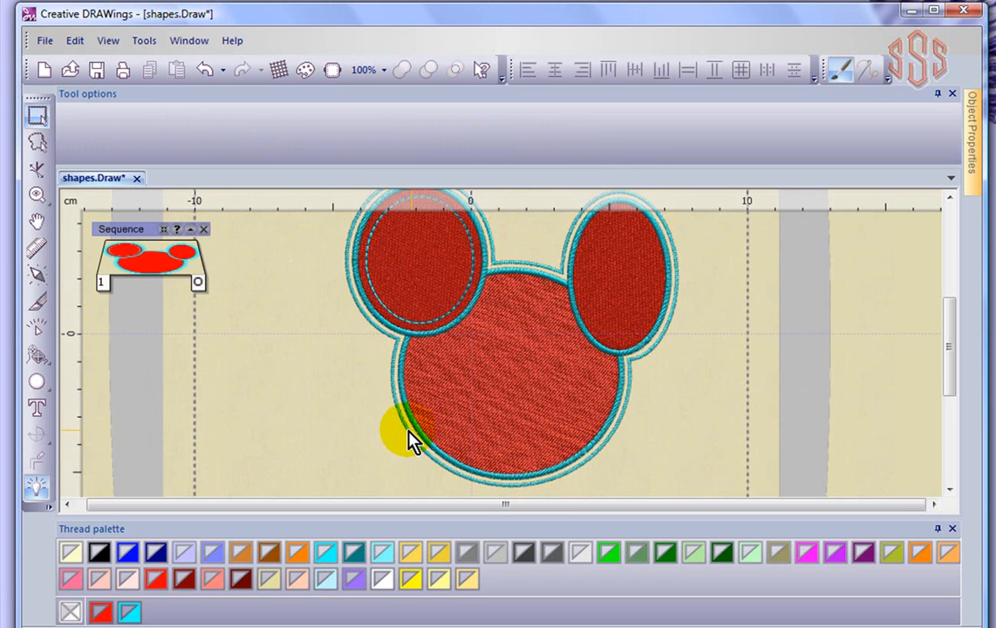
left_click(206, 71)
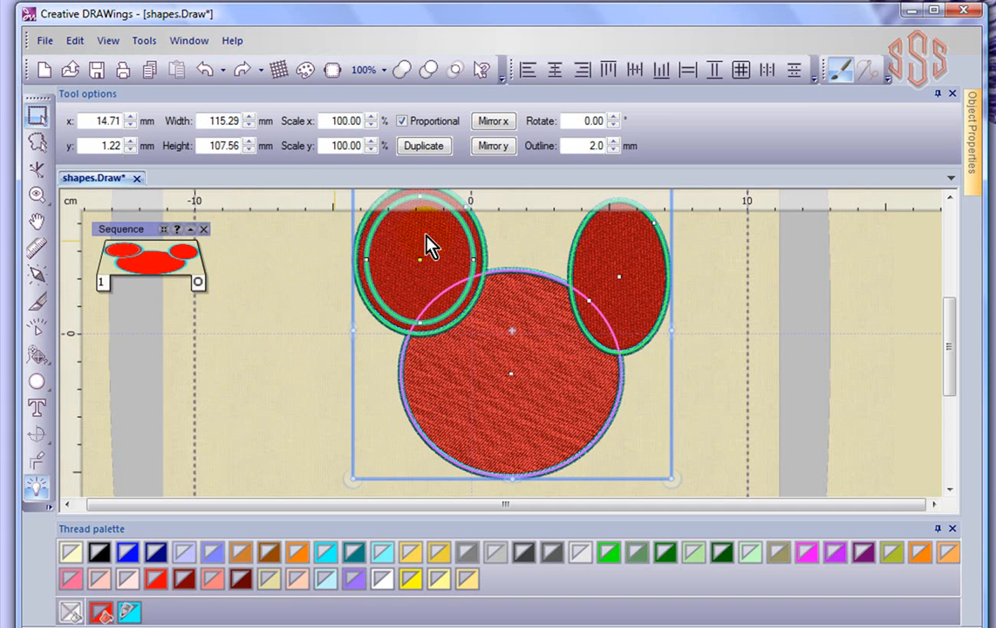
- Add an autoborder to the outside of the selected shapes with distance 3 mm, repeat 4 and satin serial width 1.5 mm
left_click(37, 459)
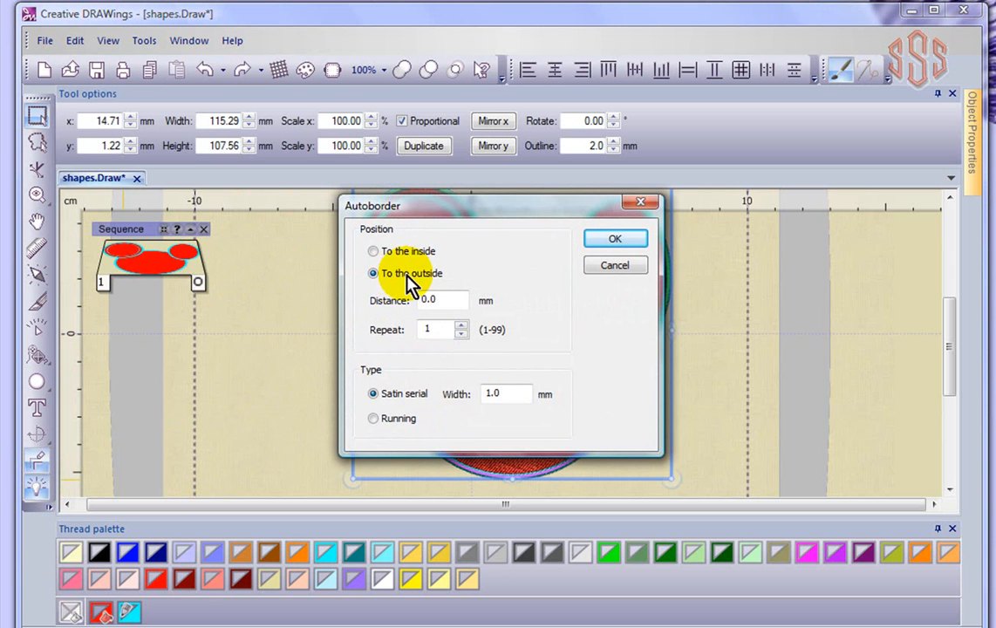
left_click(443, 300)
double_click(443, 300)
type("3")
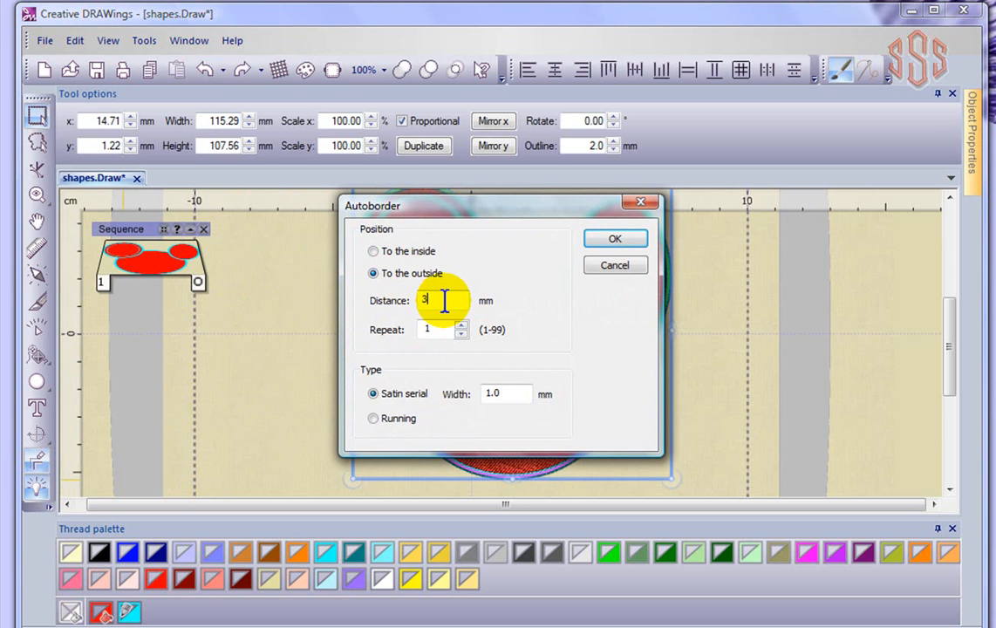
double_click(438, 329)
type("4")
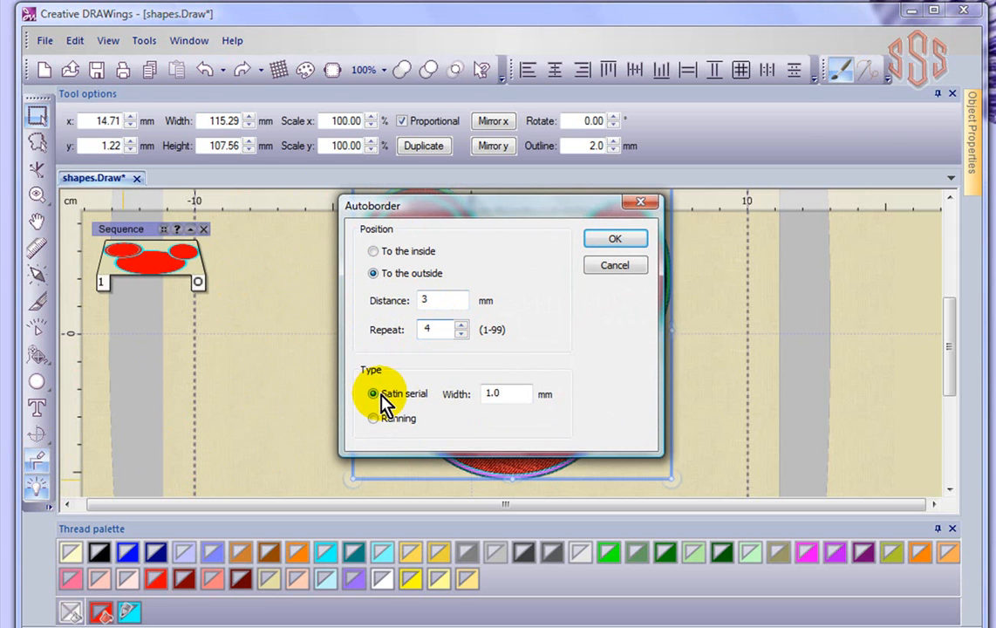
left_click(502, 393)
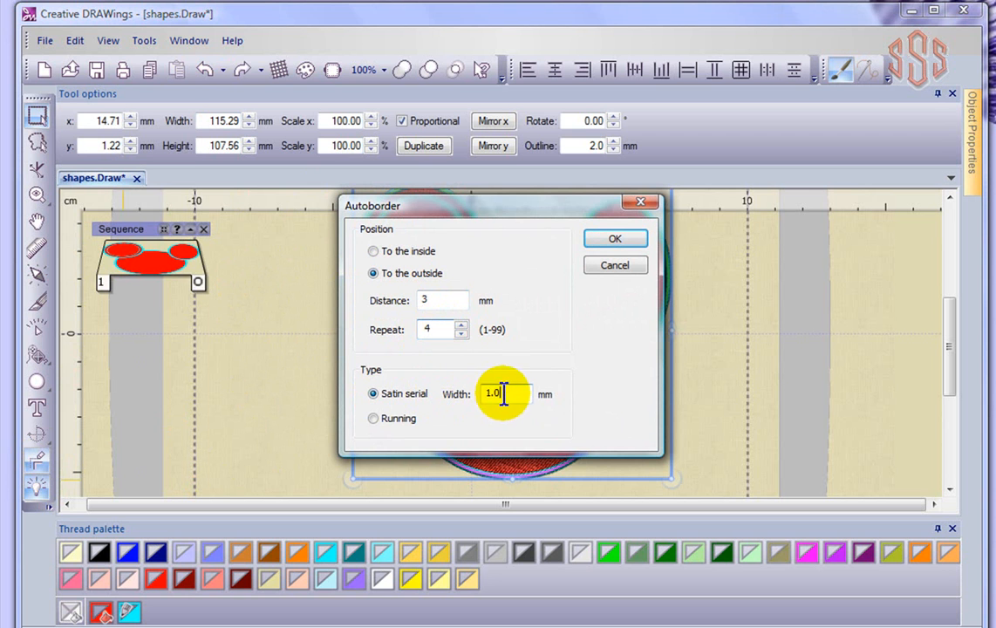
key("BackSpace")
type("5")
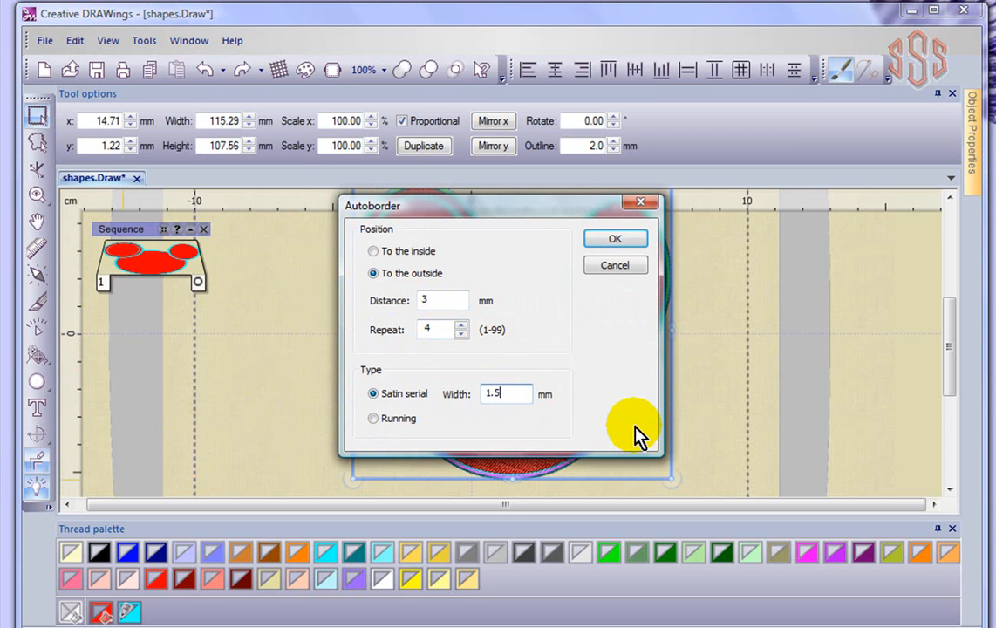
left_click(617, 240)
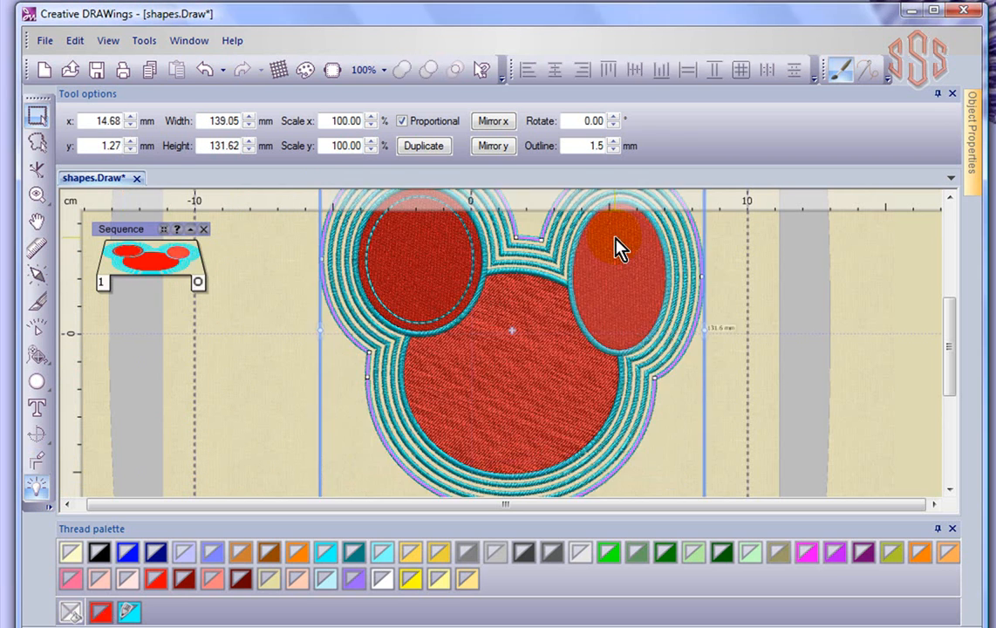
left_click(312, 420)
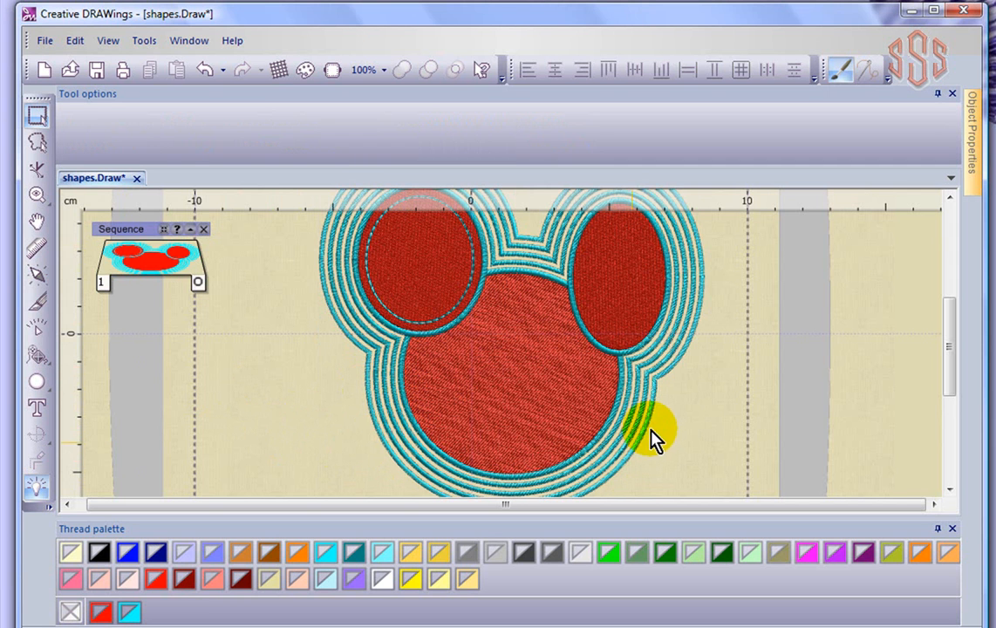
scroll(653, 445, "down", 1)
scroll(652, 445, "down", 1)
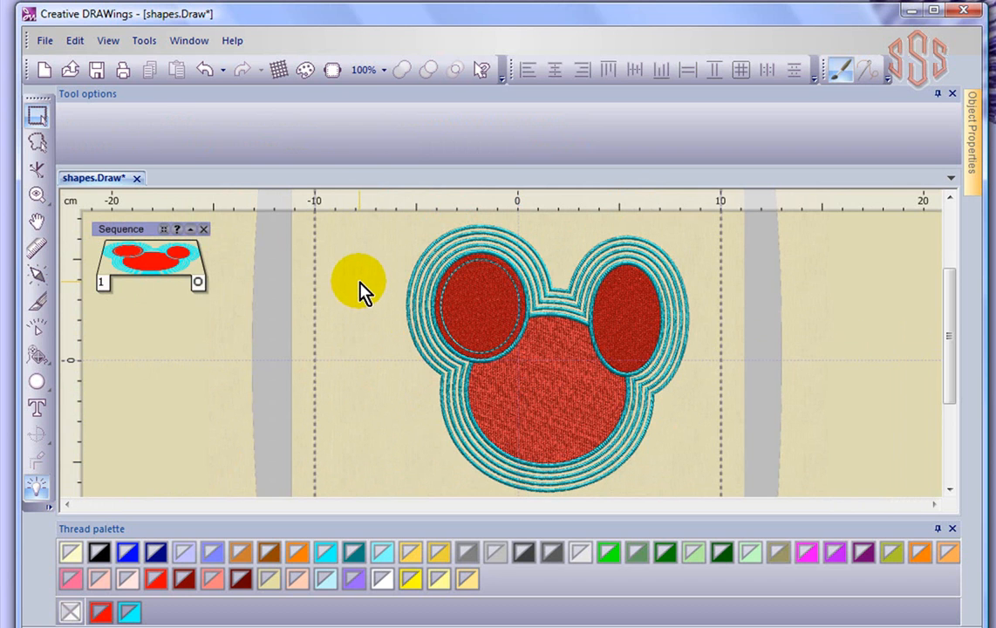
left_click(37, 485)
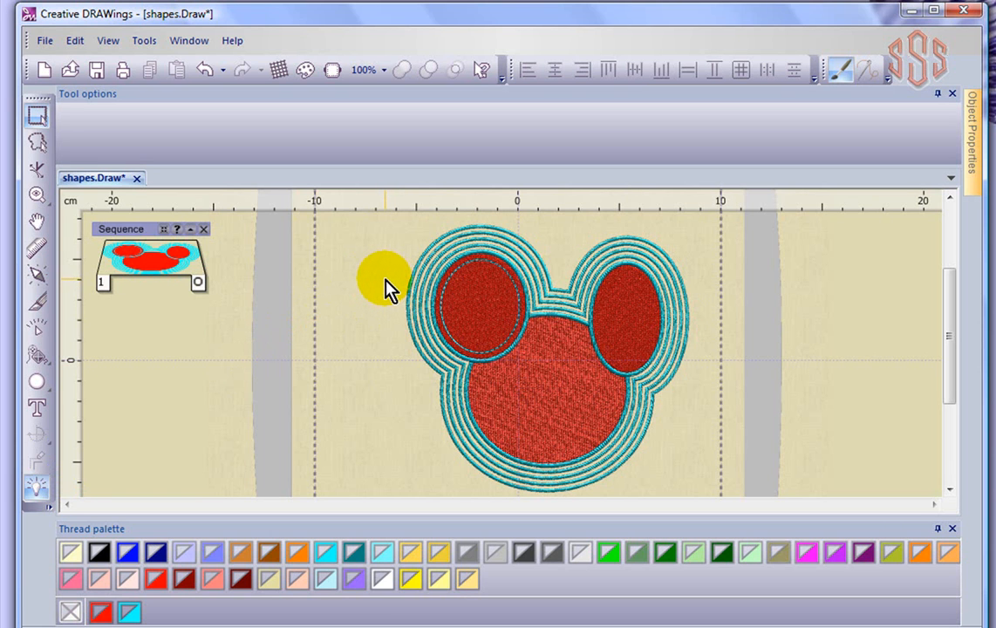
- Add a first name as 30 mm AvantGarde Md BT lettering and place it below the head shape
left_click(36, 408)
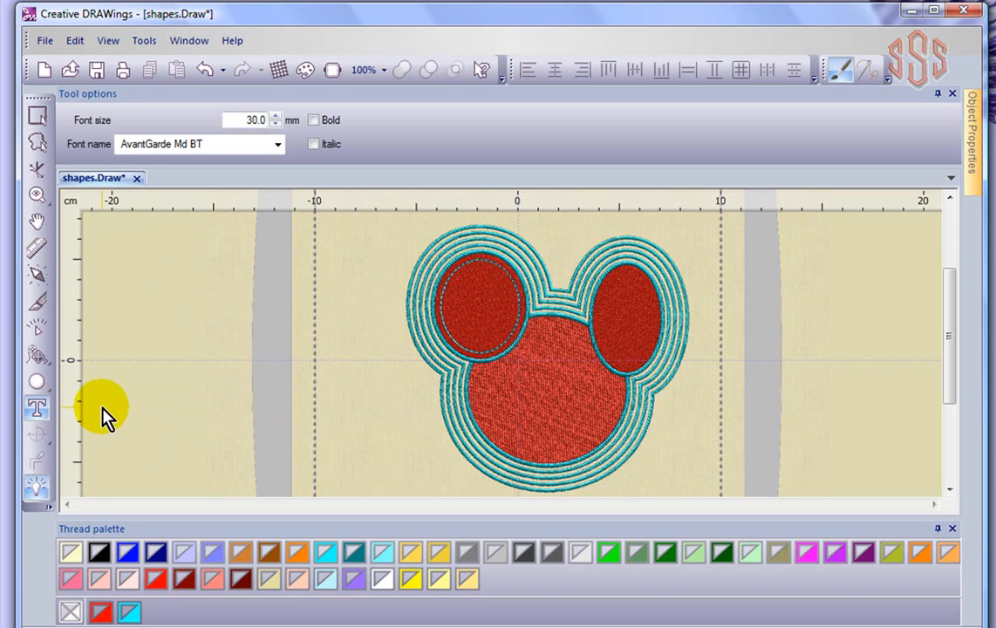
type("Trevor")
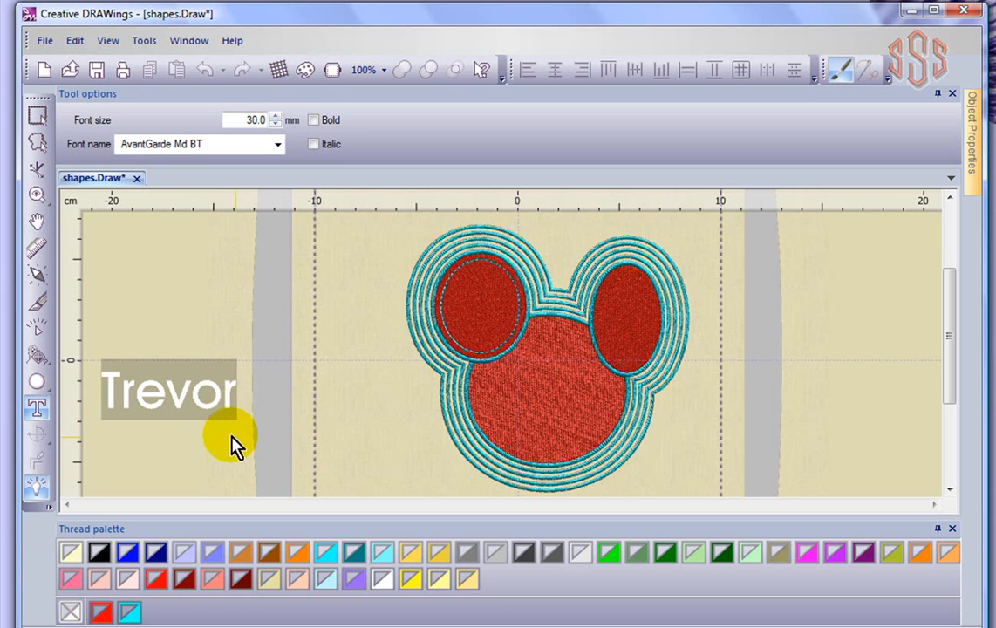
left_click(37, 115)
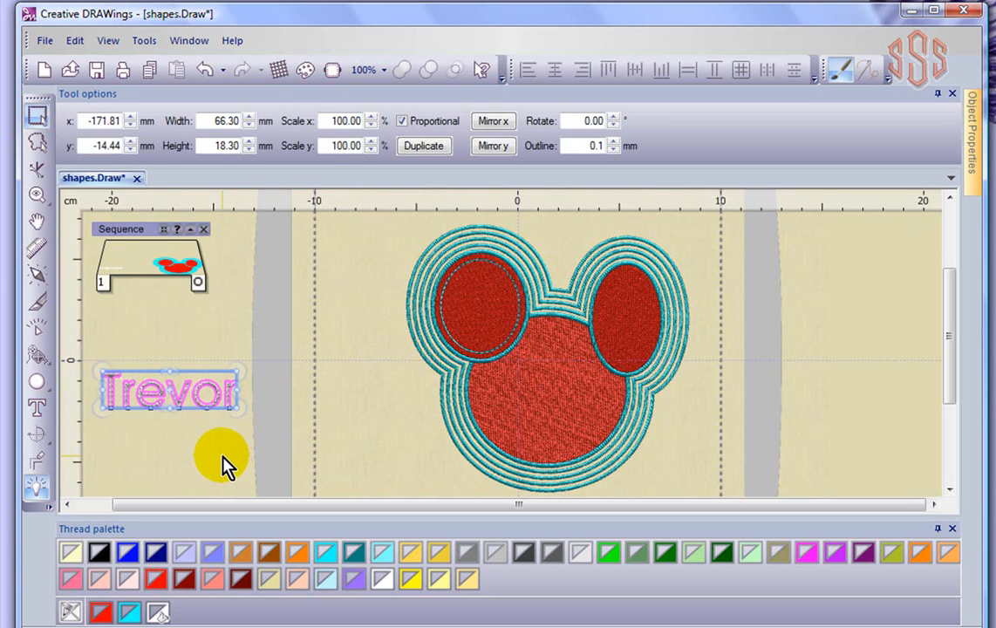
left_click(216, 403)
left_click_drag(216, 401, 459, 403)
scroll(395, 453, "up", 4)
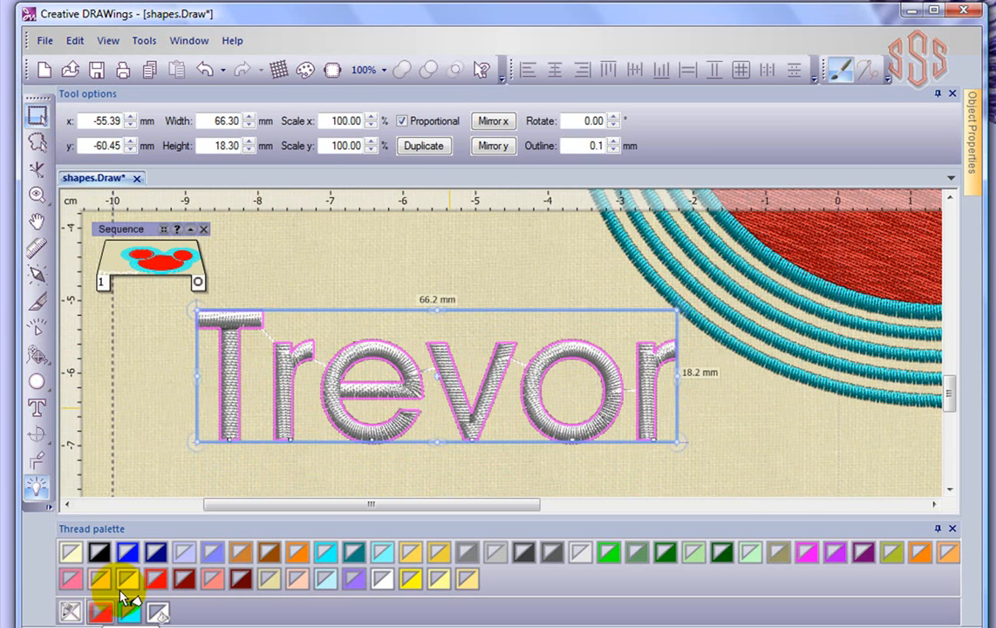
- Try a red 0.4 mm outline on the lettering and undo it
left_click(155, 578)
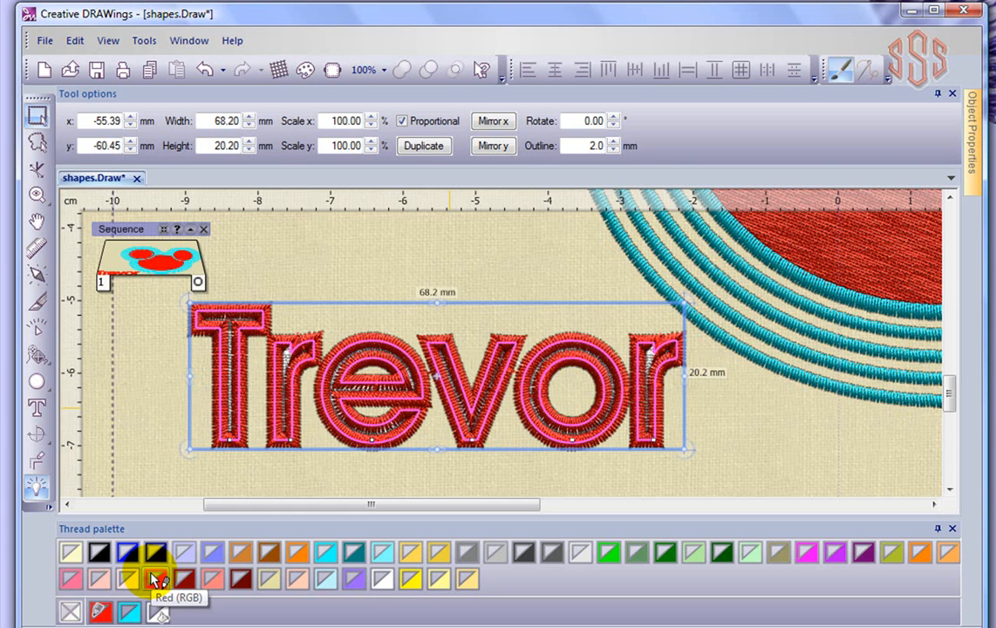
double_click(597, 146)
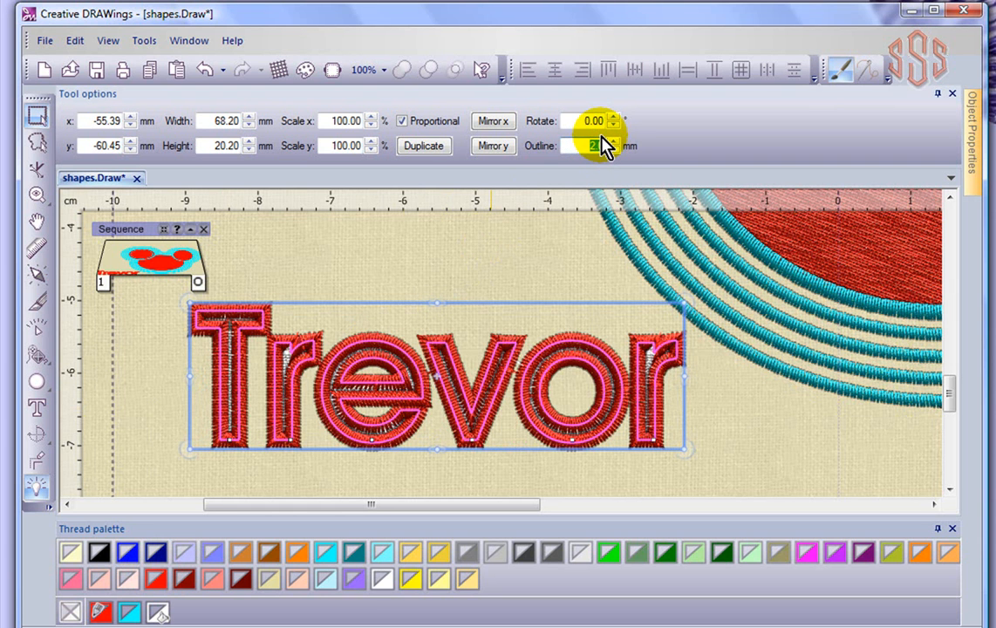
type(".4")
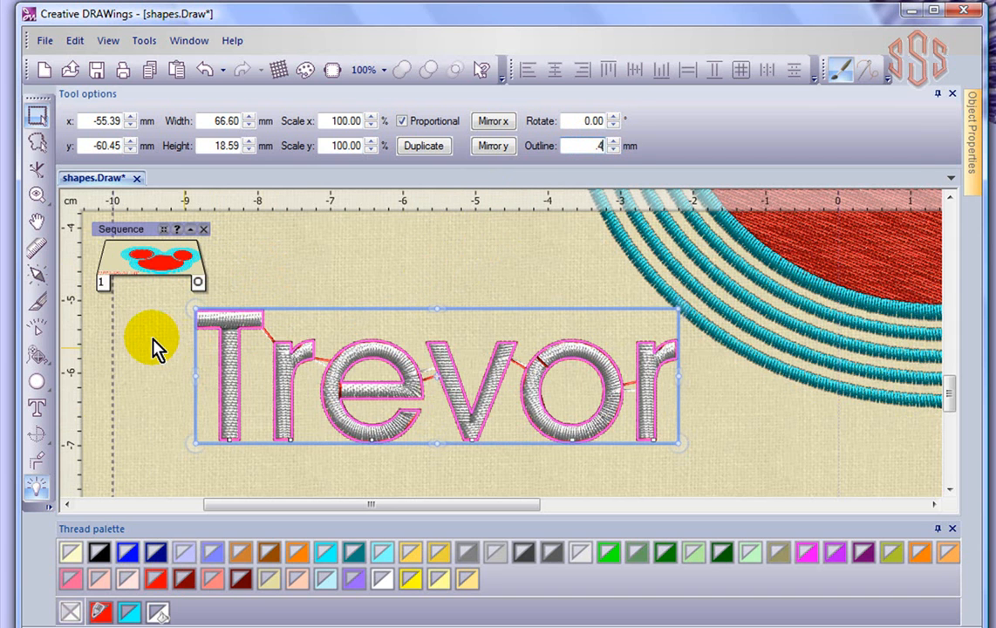
left_click(148, 319)
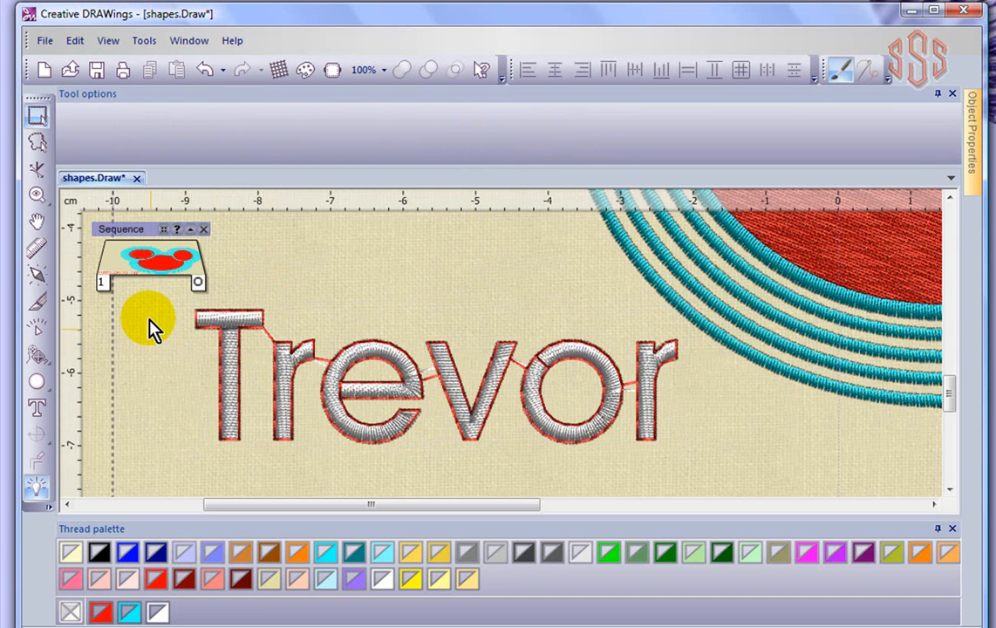
left_click(206, 71)
left_click(207, 71)
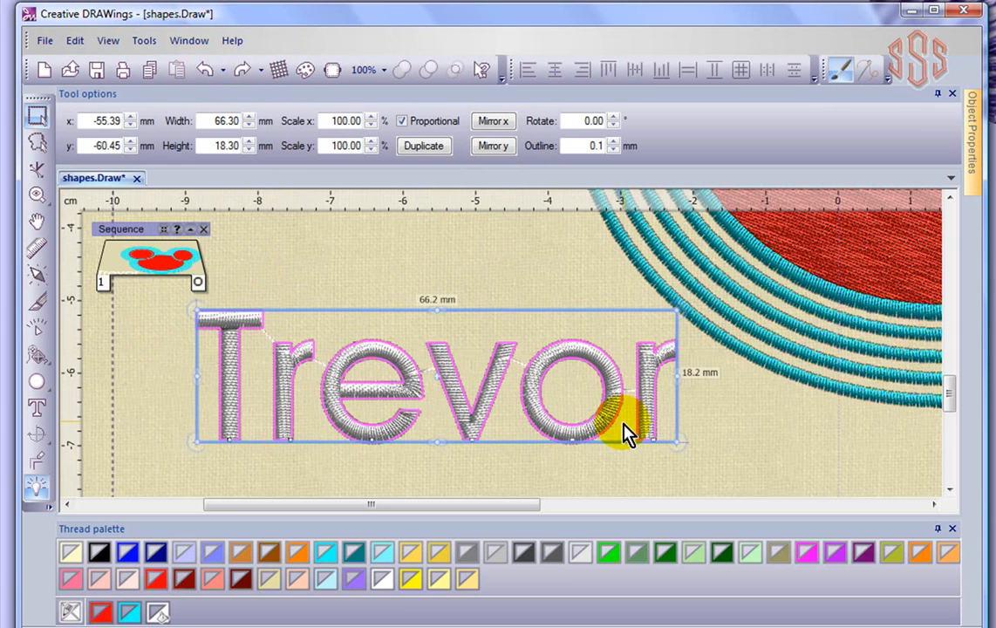
- Add an autoborder of type Running to the outside of the lettering with distance 2 mm and repeat 1
left_click(35, 471)
left_click_drag(462, 204, 688, 180)
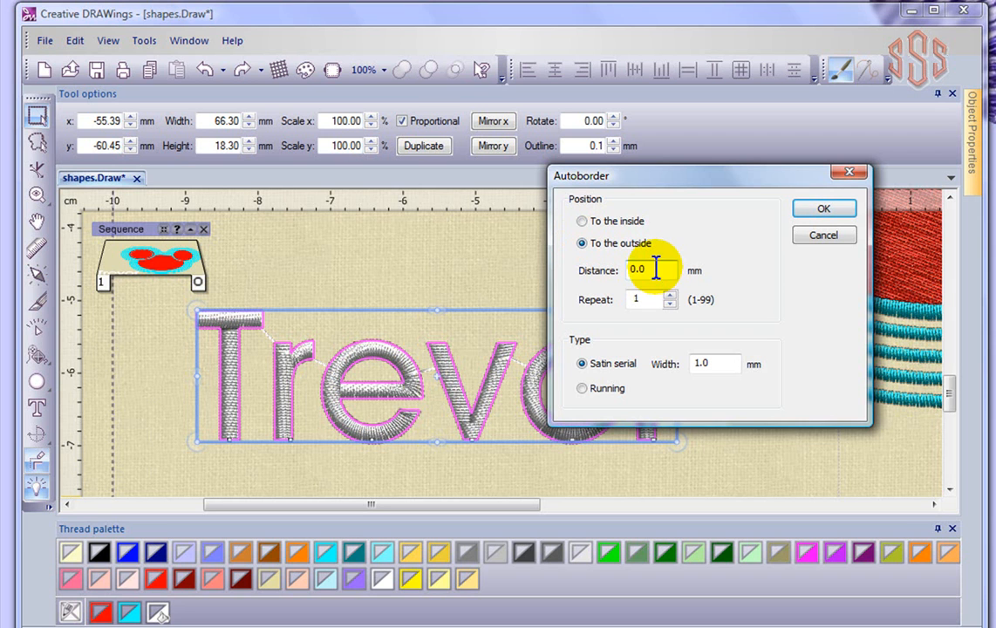
left_click_drag(651, 270, 588, 270)
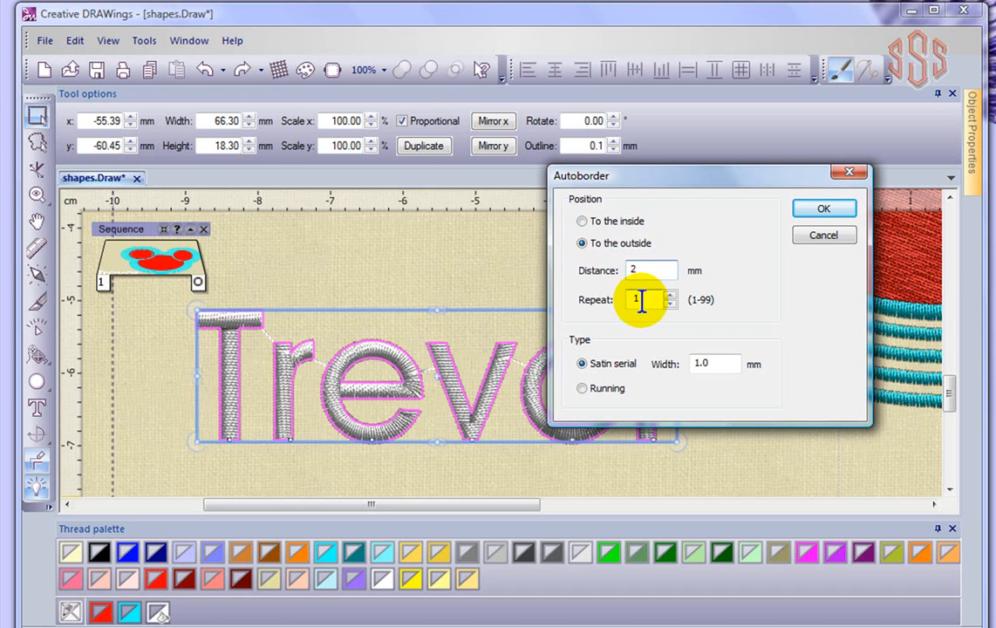
left_click(580, 389)
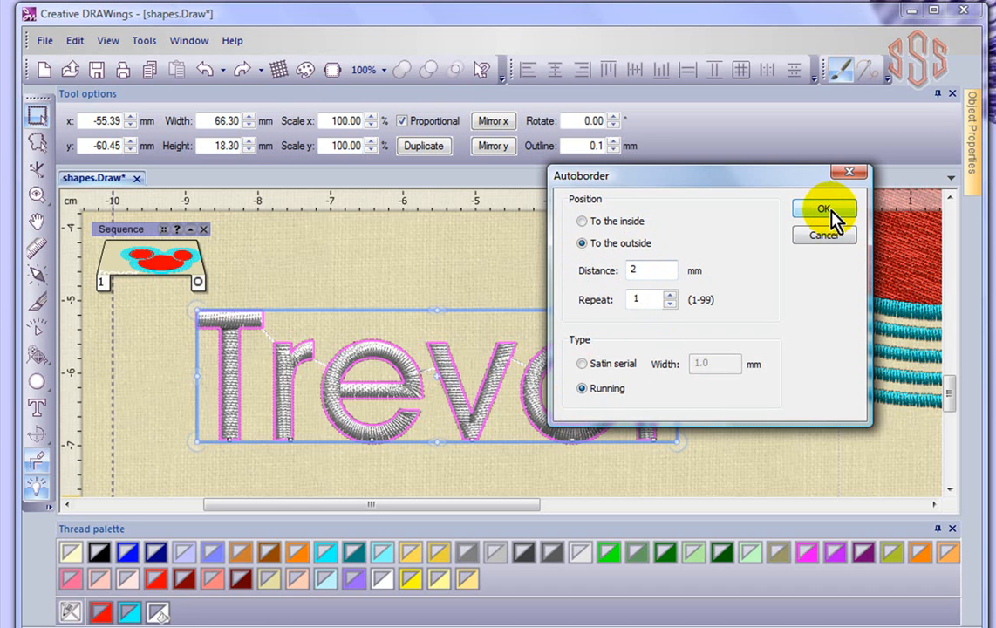
left_click(824, 211)
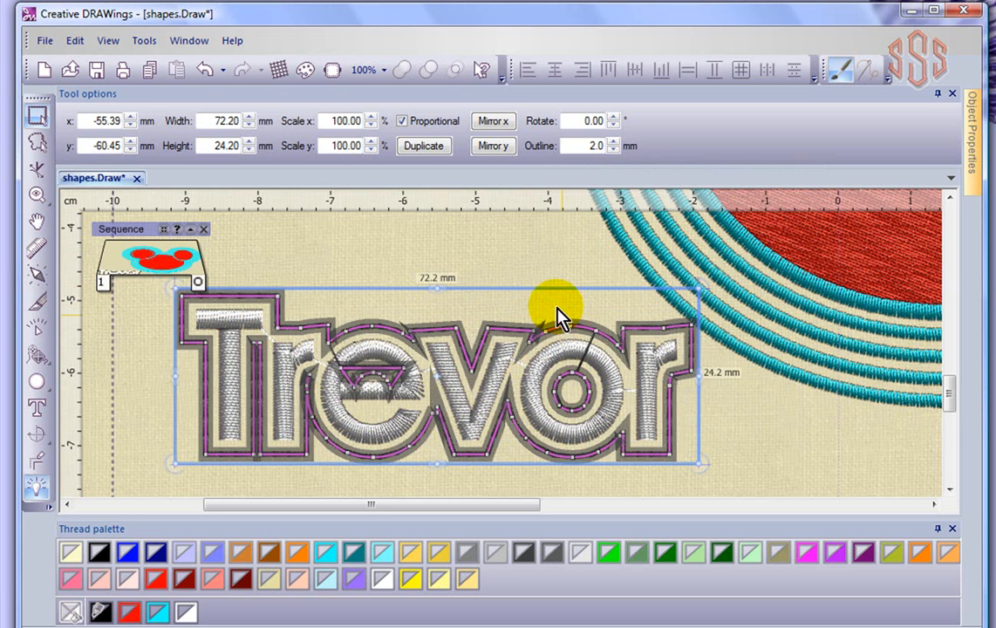
left_click(495, 253)
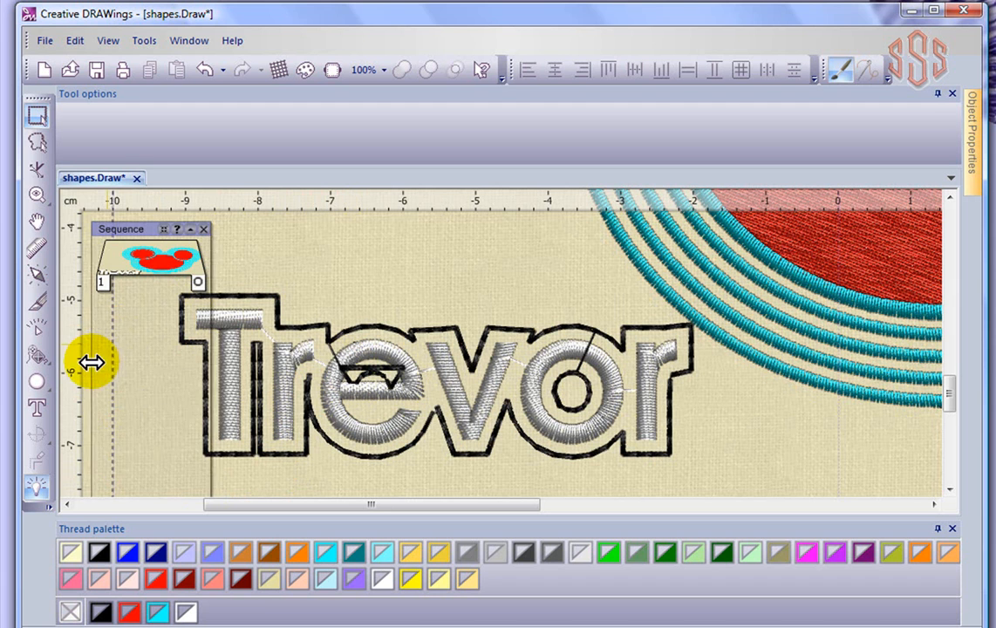
- Open the lettering's running border for node editing around the first letter e
left_click(37, 167)
left_click(369, 388)
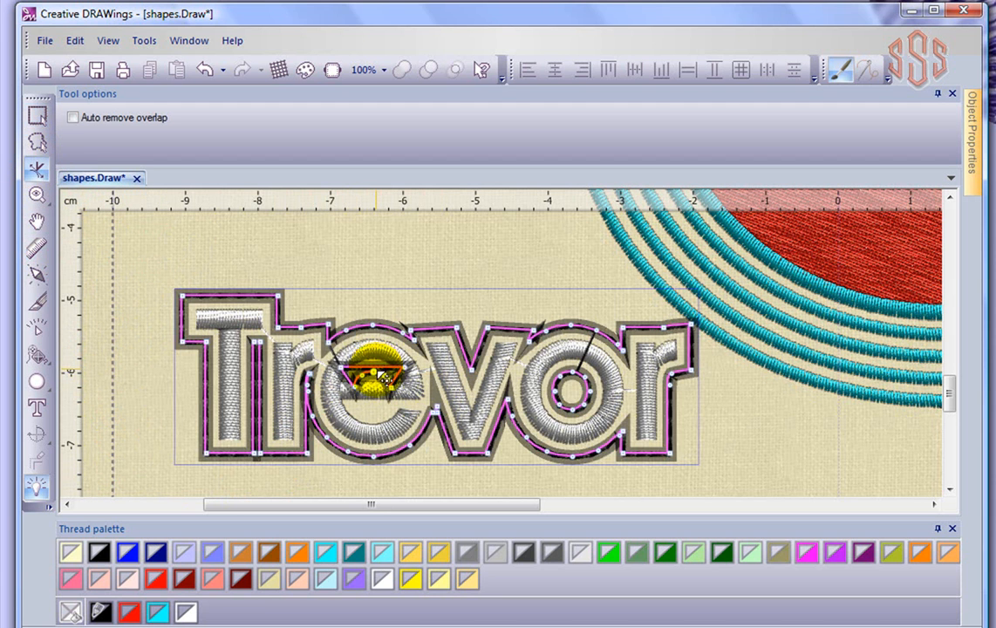
scroll(370, 399, "up", 1)
scroll(366, 390, "up", 2)
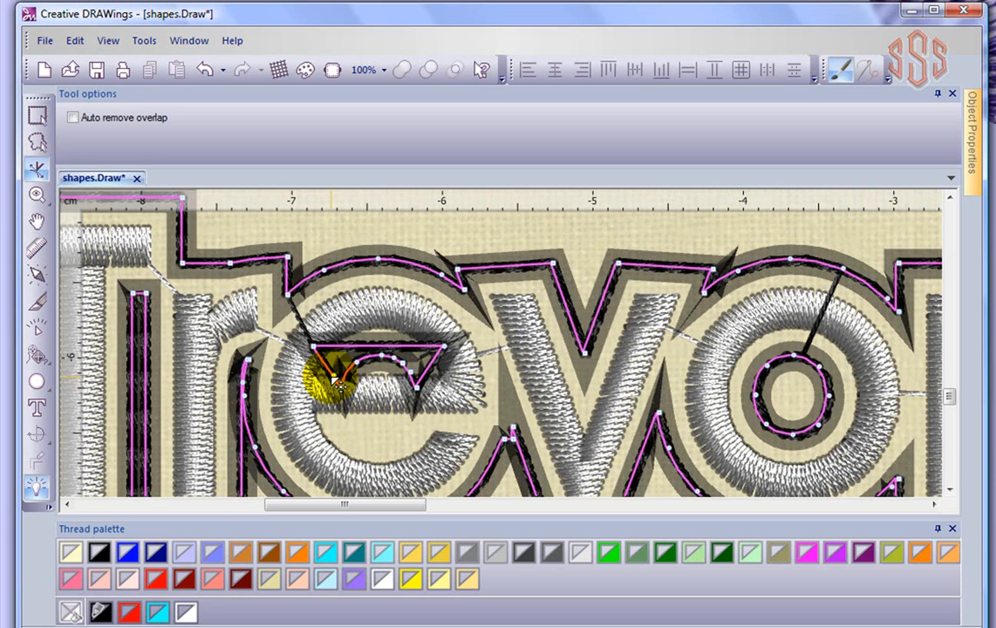
- Try to reshape the border piece inside the letter e by inserting nodes on its edges and moving one
left_click_drag(335, 380, 319, 355)
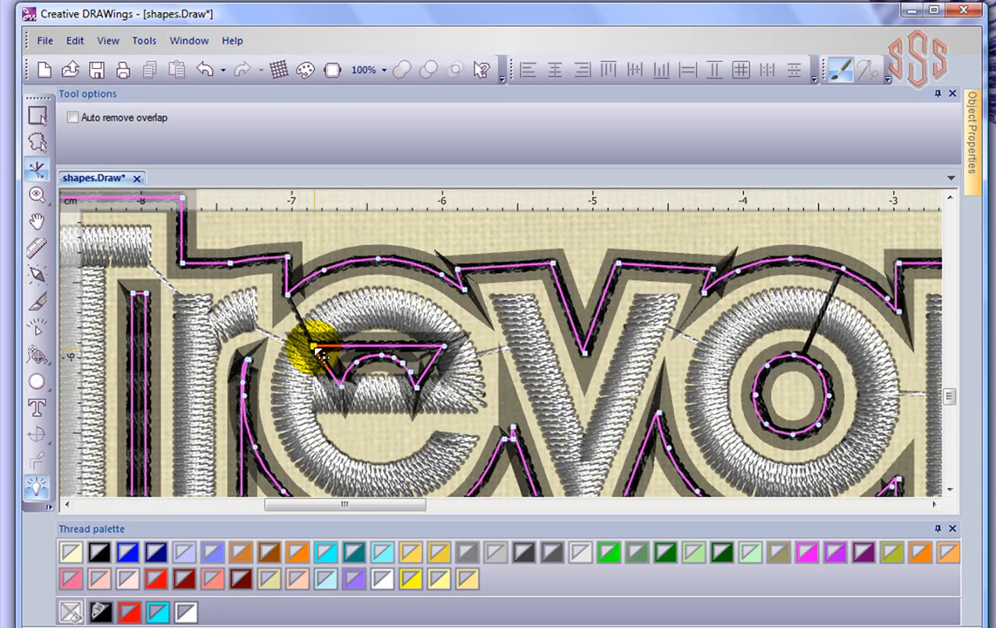
right_click(387, 351)
left_click(403, 365)
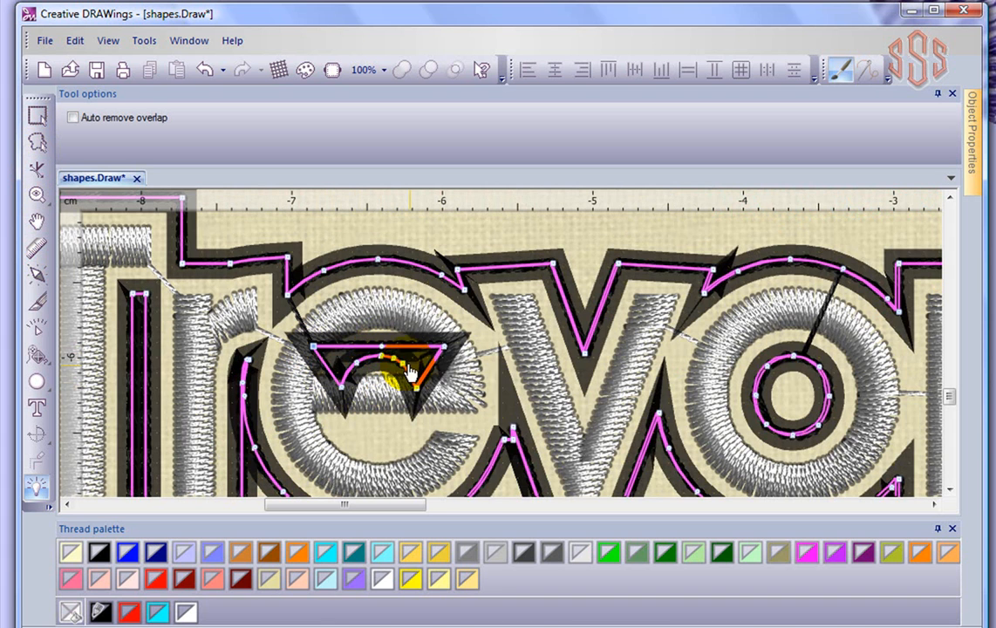
left_click(315, 348)
right_click(316, 350)
left_click(361, 416)
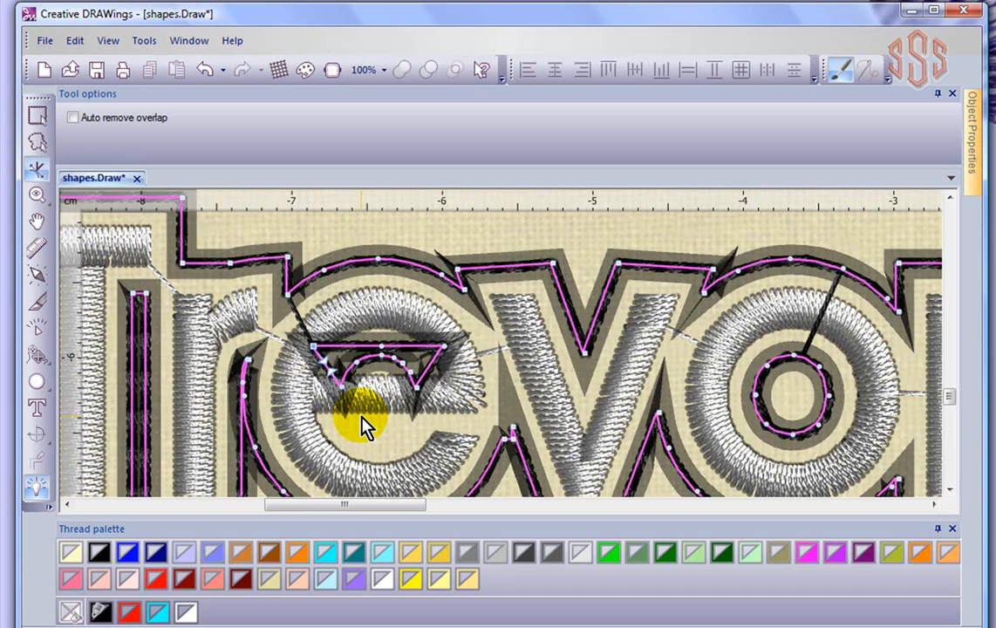
left_click_drag(324, 361, 318, 365)
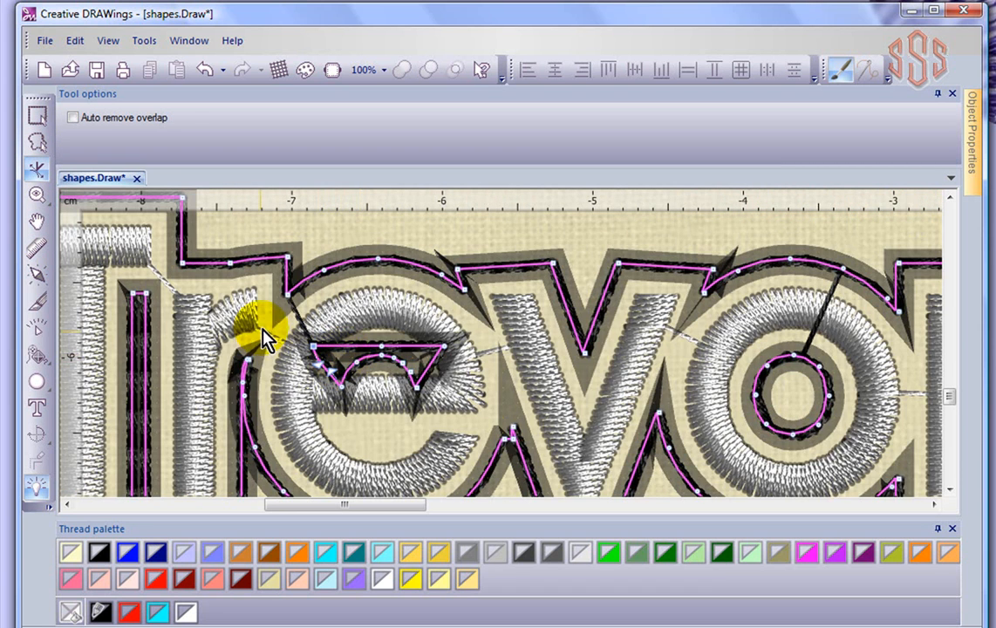
- Delete all nodes of the border piece inside the letter e and leave node editing with nothing selected
left_click_drag(266, 314, 484, 417)
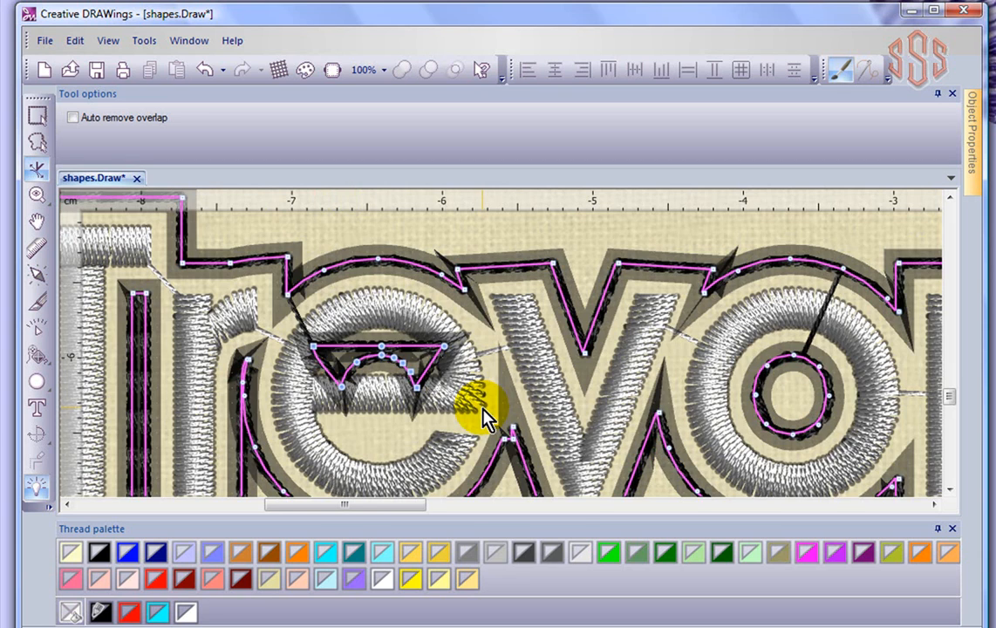
key("Delete")
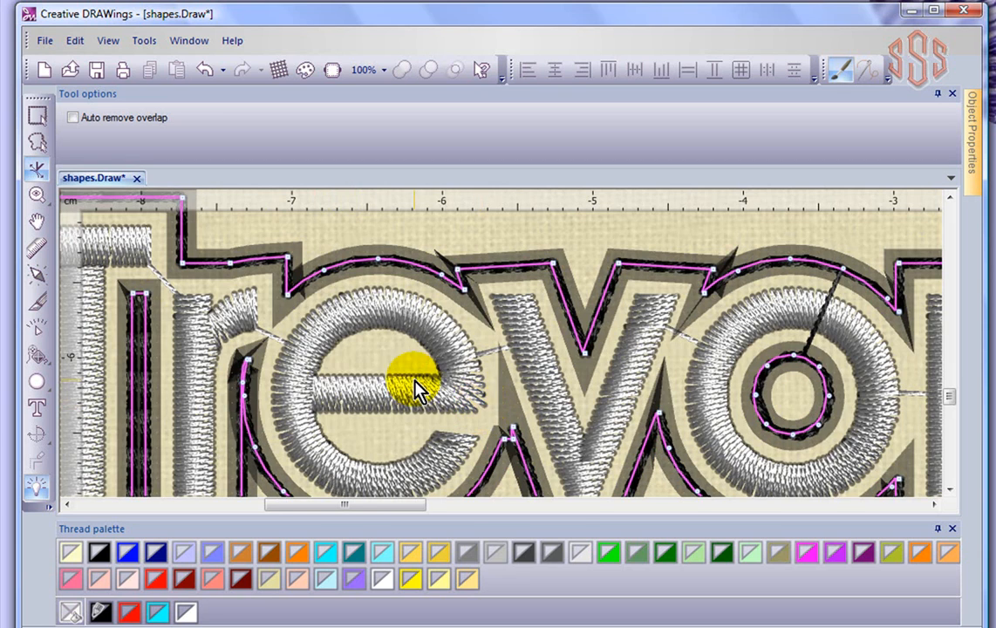
scroll(415, 382, "down", 2)
scroll(415, 381, "down", 1)
left_click(36, 116)
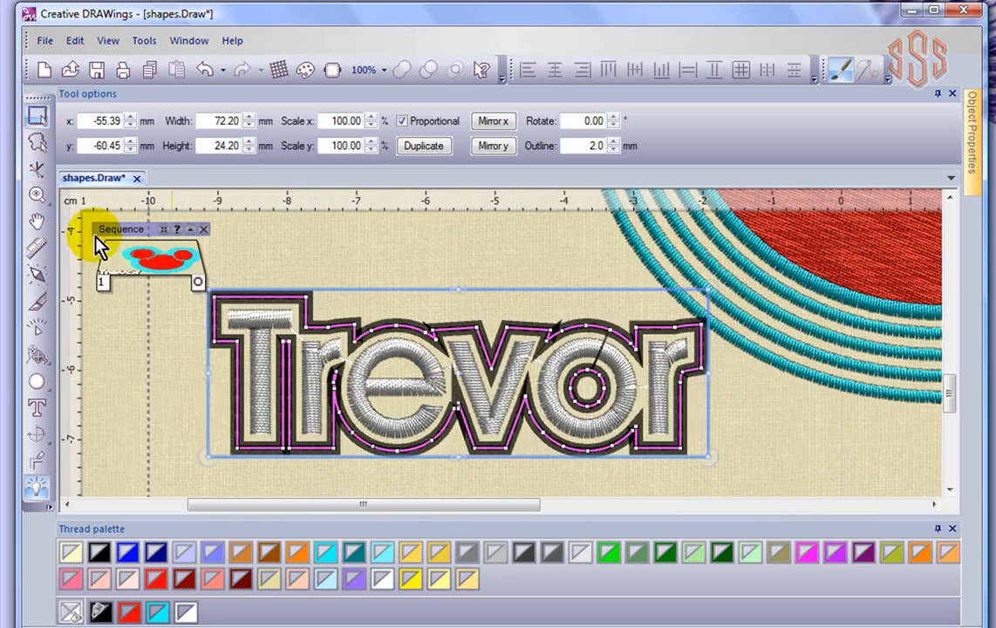
left_click(194, 373)
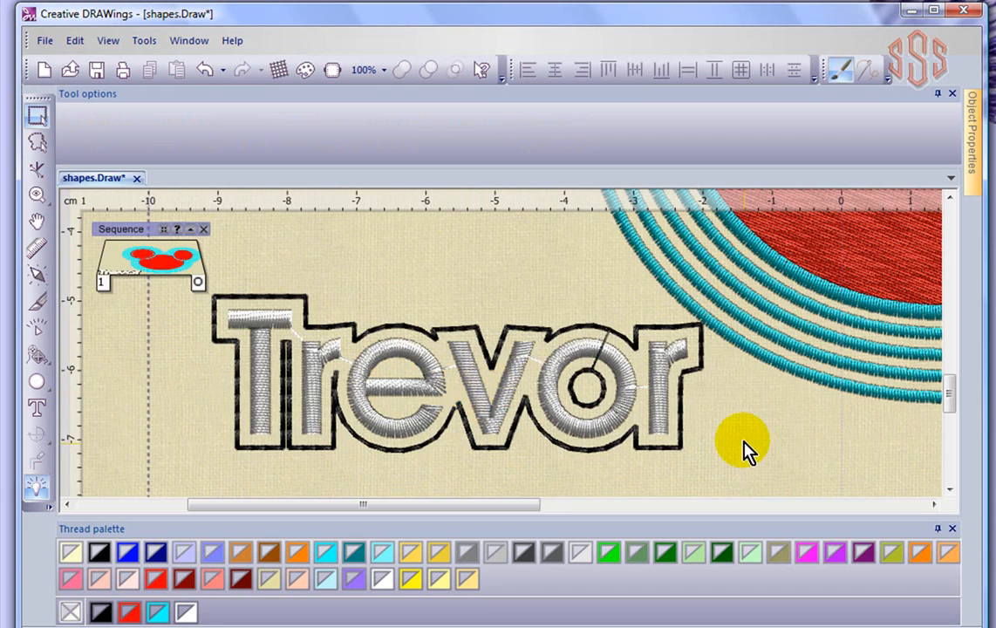
- Review the Autoborder position, distance, repeat and type options for the head shape without adding a border
scroll(745, 451, "down", 1)
scroll(745, 451, "down", 4)
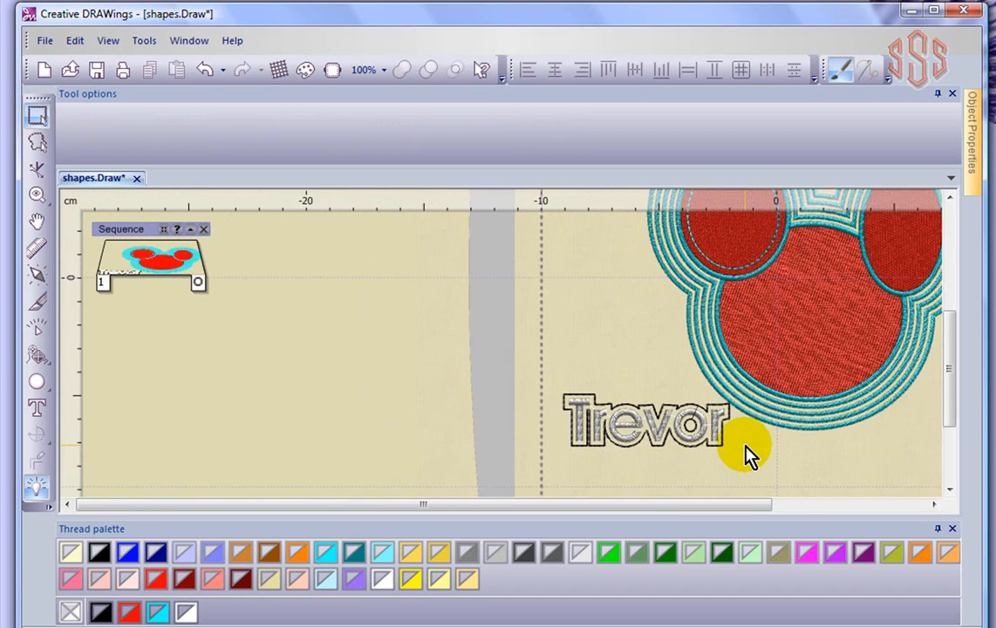
scroll(745, 451, "down", 1)
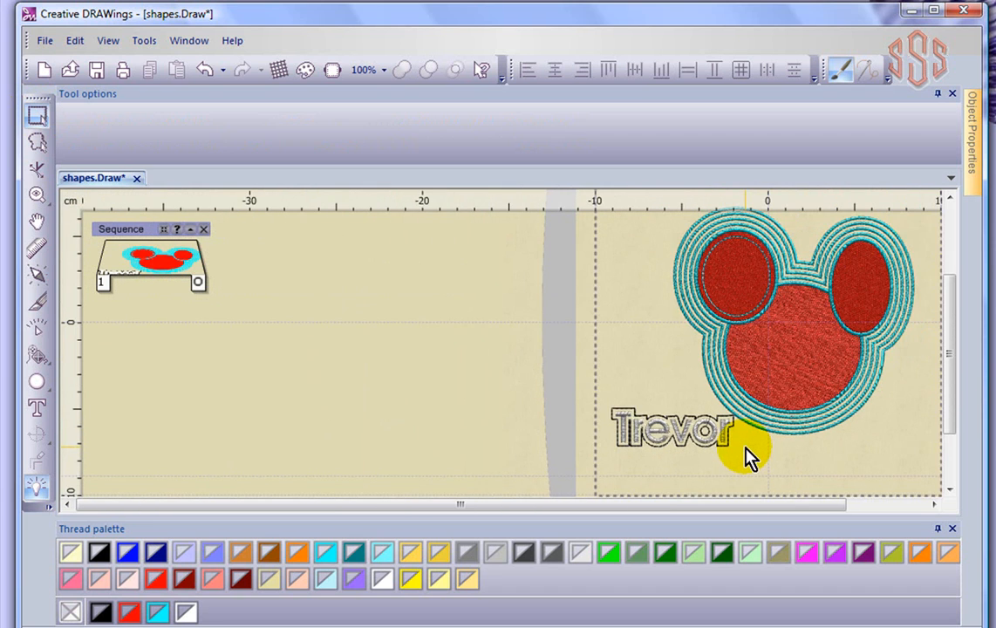
left_click(35, 471)
left_click(813, 354)
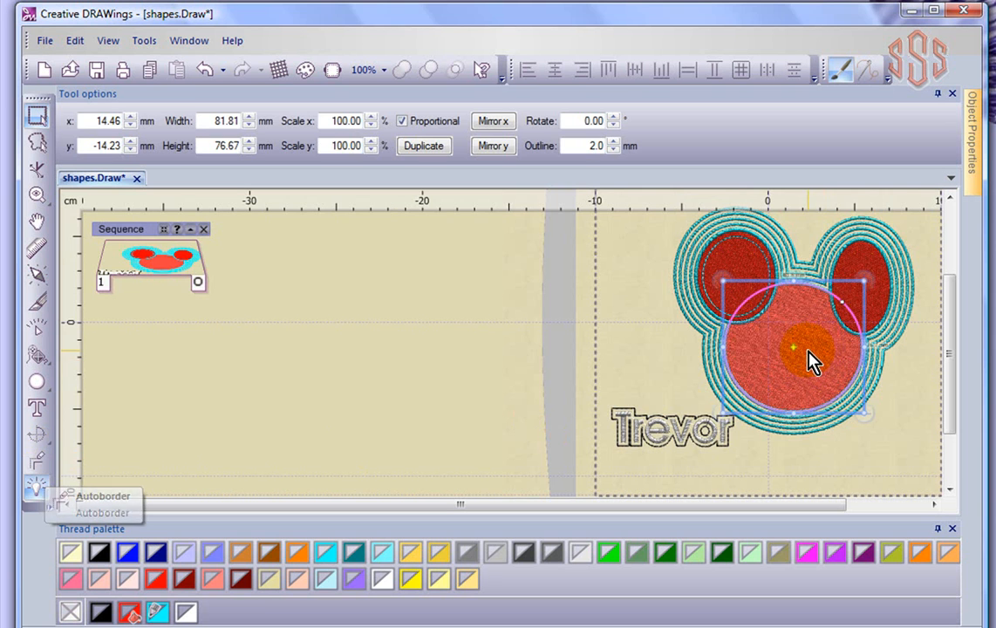
left_click(35, 462)
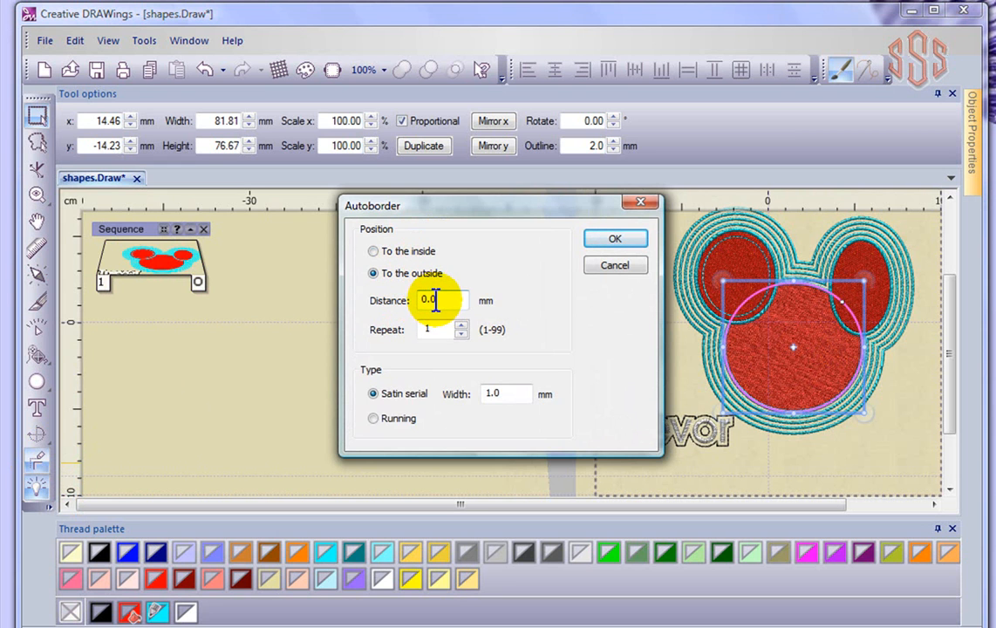
double_click(428, 329)
type("3")
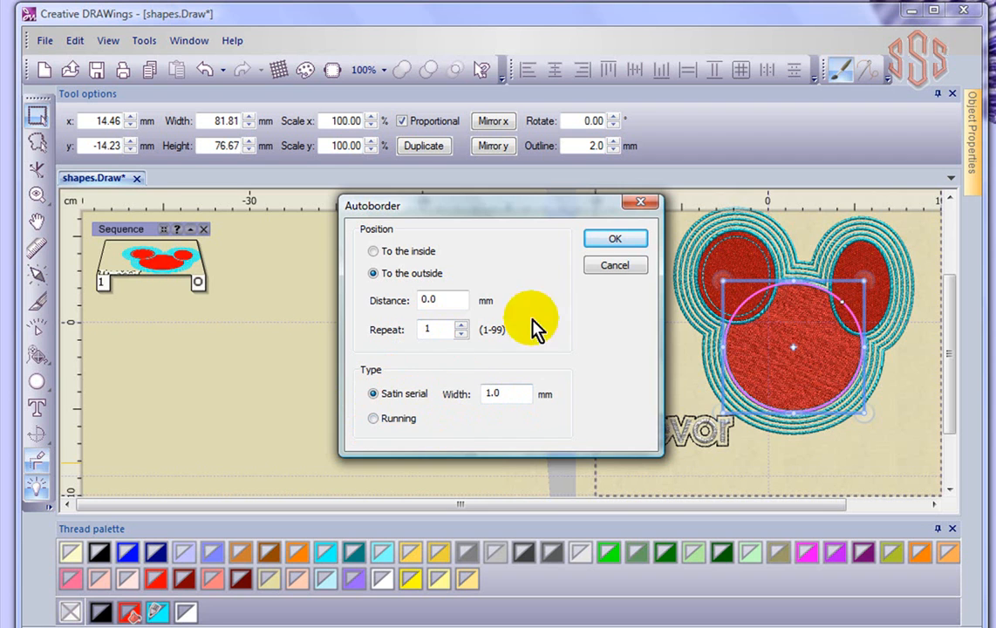
left_click(617, 268)
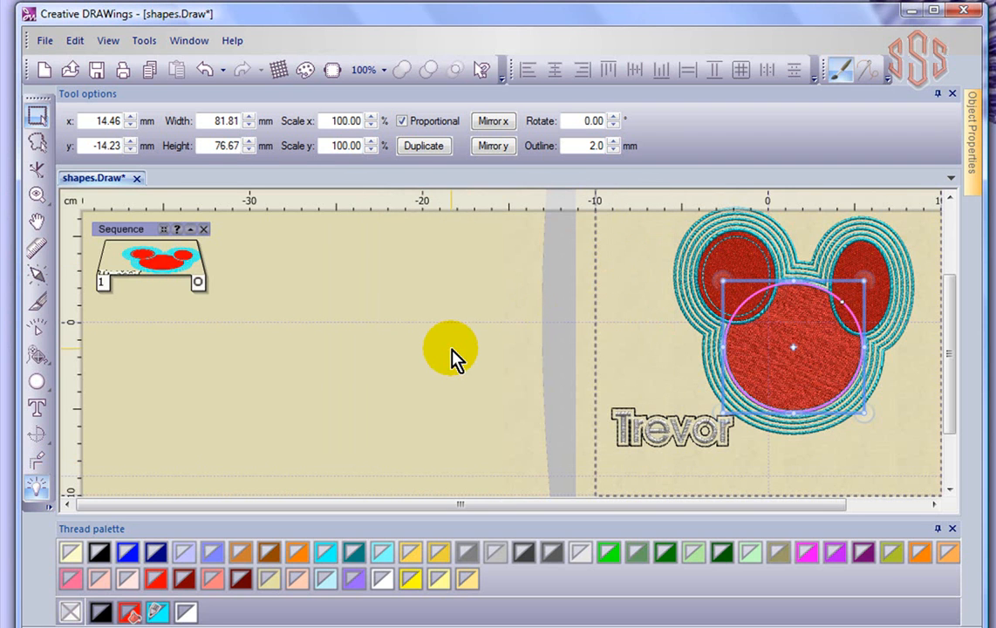